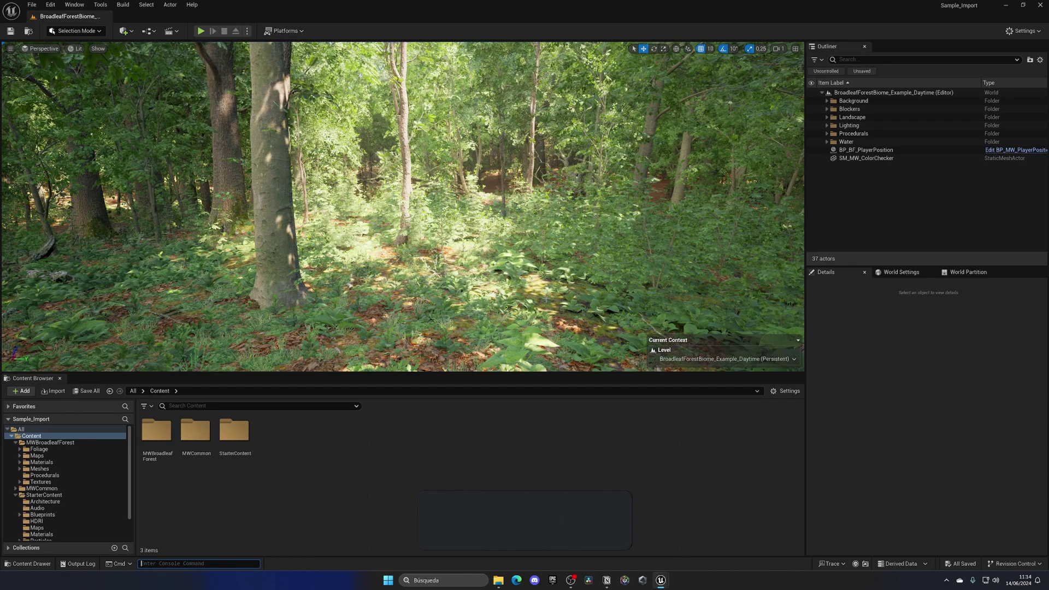
# In the Plugins manager, enable the Motion Trajectory and Pose Search plugins
pyautogui.click(50, 5)
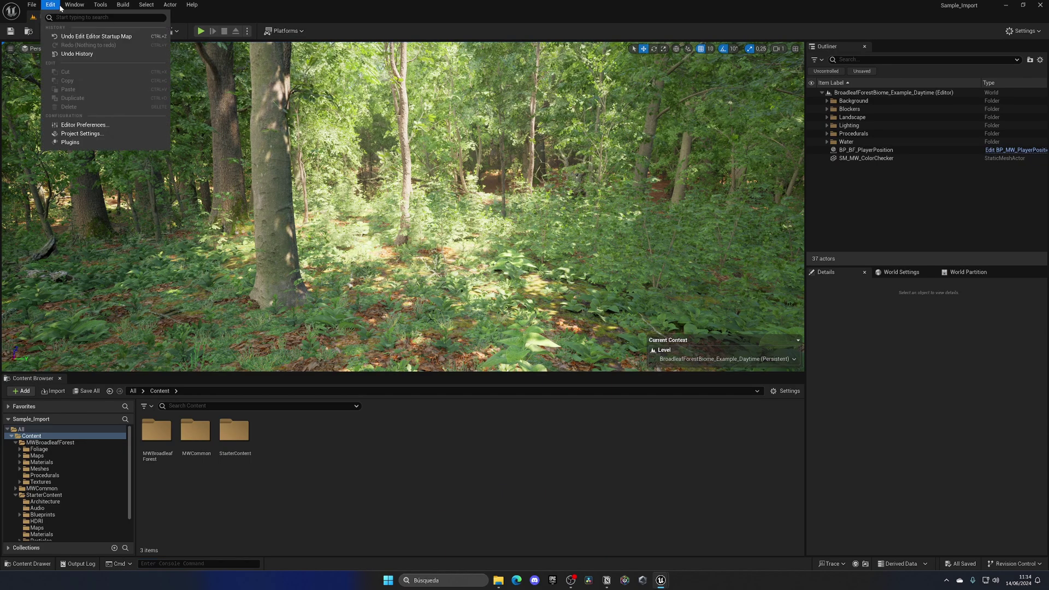
pyautogui.click(71, 142)
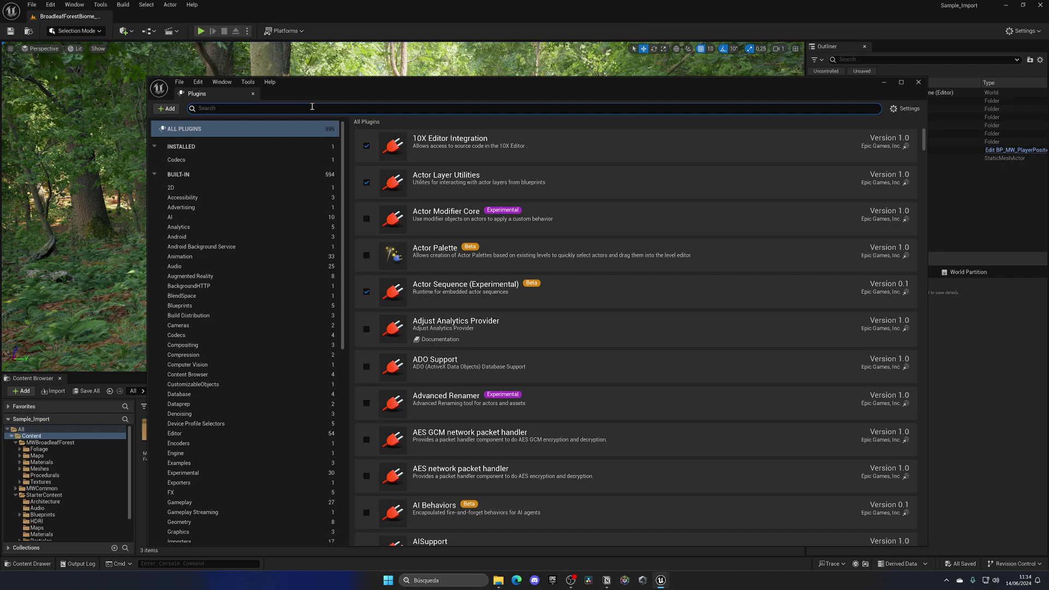
pyautogui.write('motion traje')
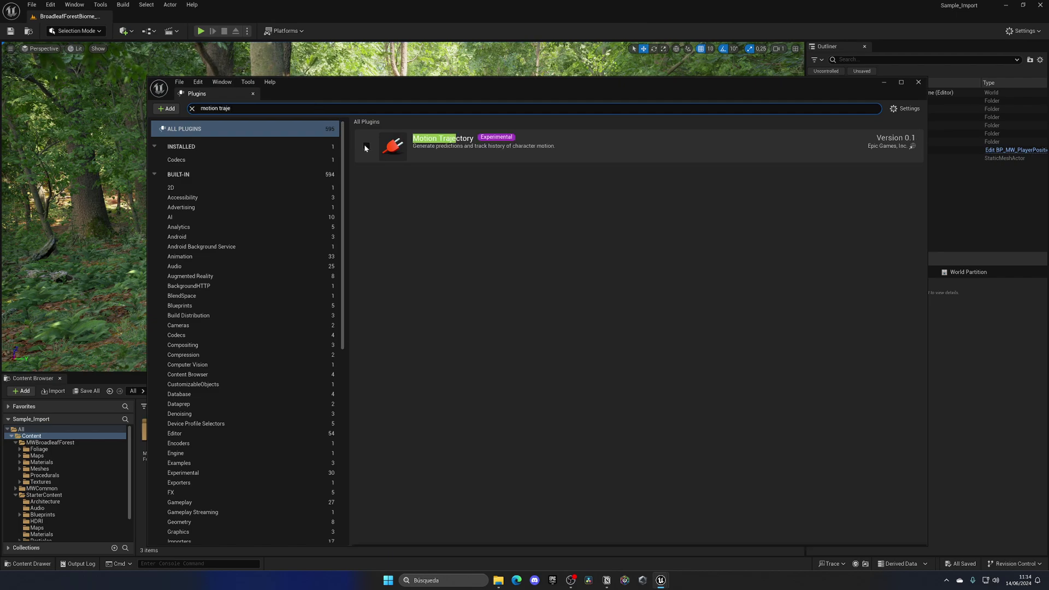
pyautogui.click(365, 145)
pyautogui.click(585, 311)
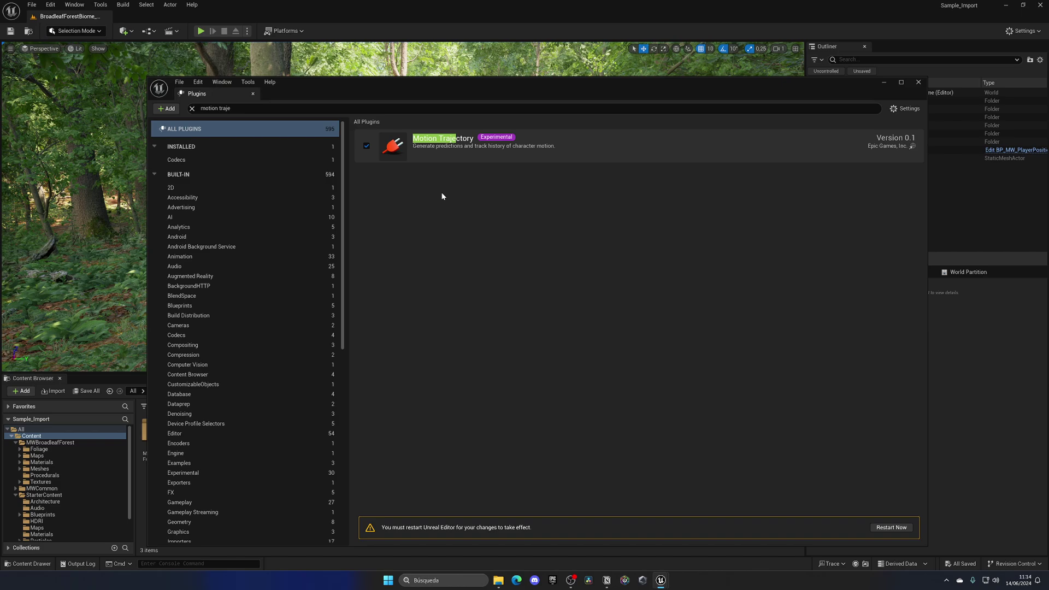
pyautogui.click(249, 110)
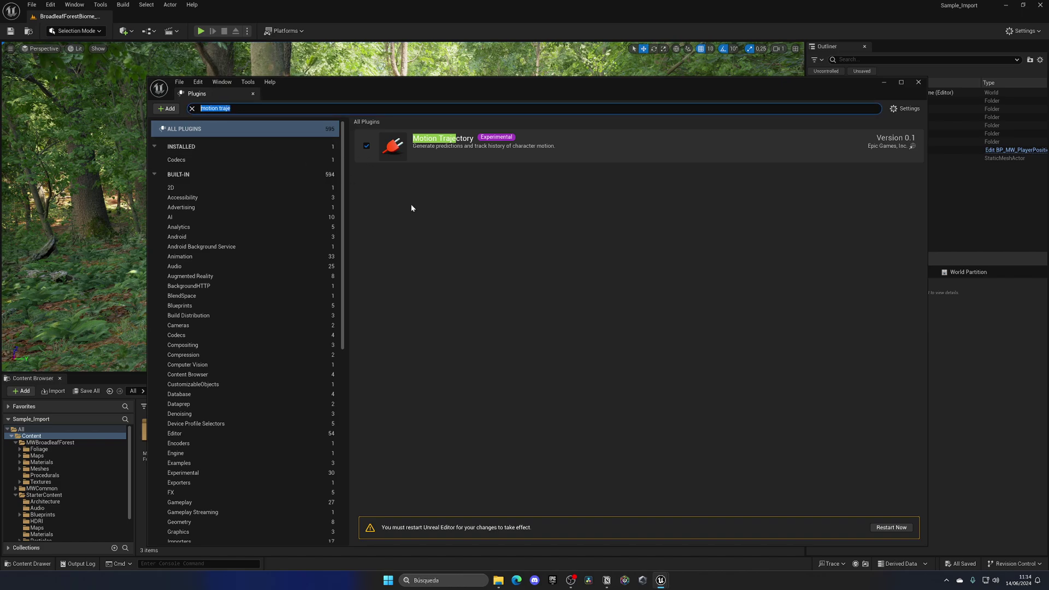
pyautogui.write('pose searc')
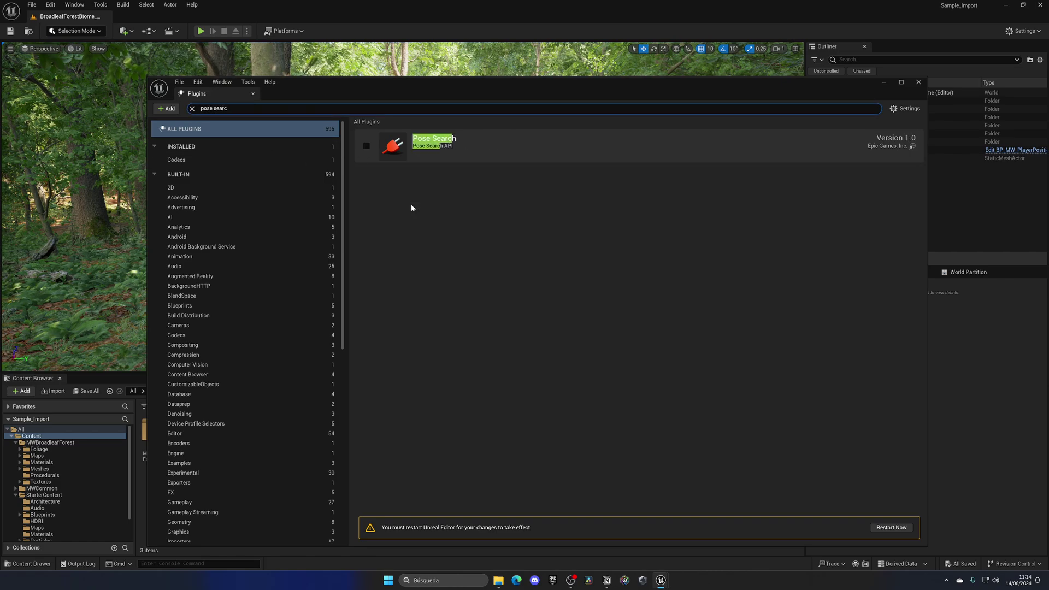
pyautogui.click(366, 145)
# Enable the Motion Warping and Animation Warping plugins, accepting the beta warning
pyautogui.click(252, 110)
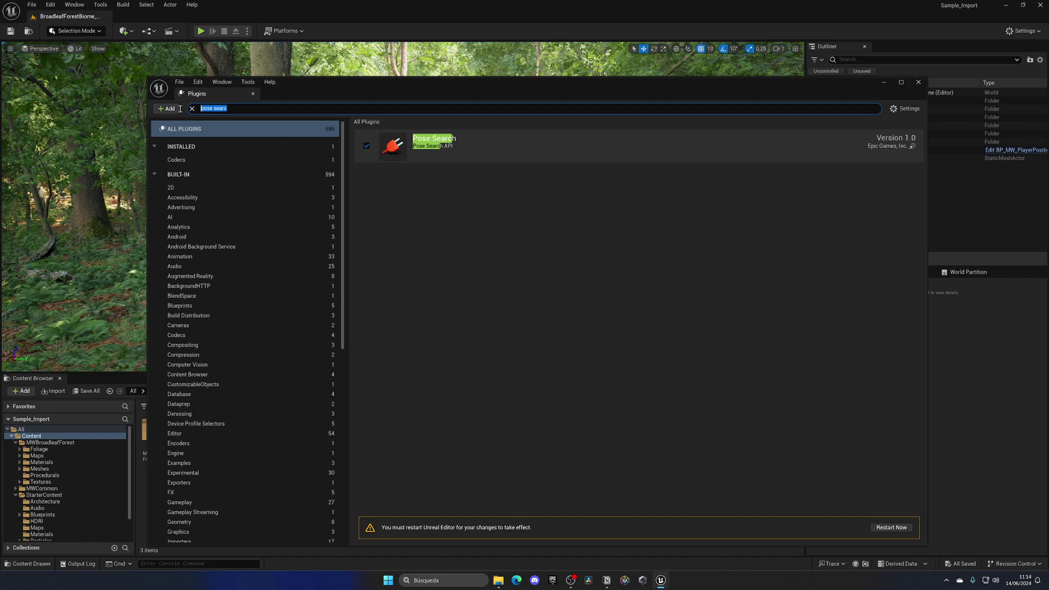
pyautogui.write('motion war')
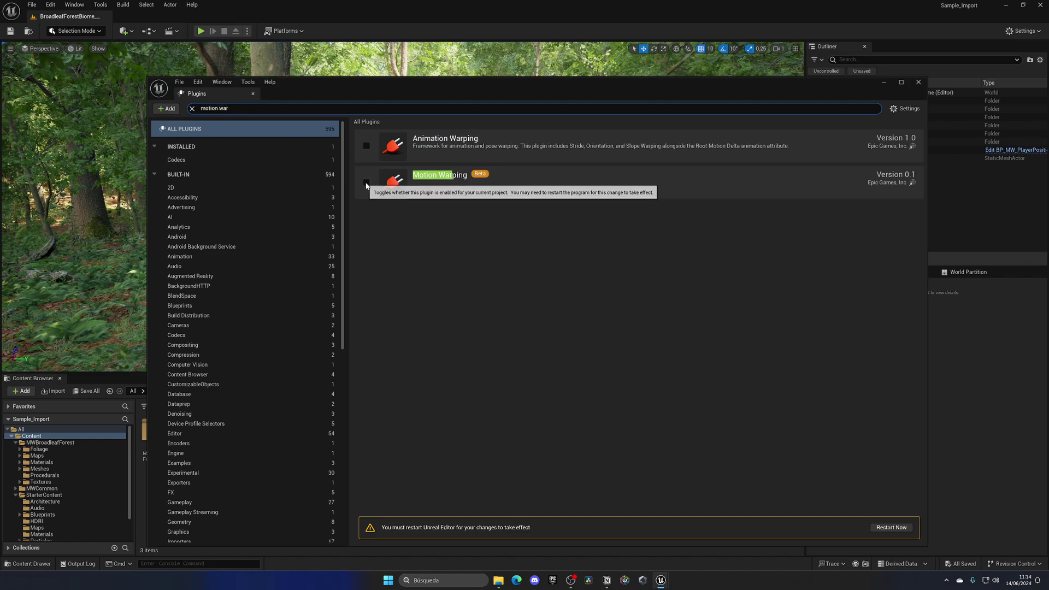
pyautogui.click(366, 182)
pyautogui.click(588, 312)
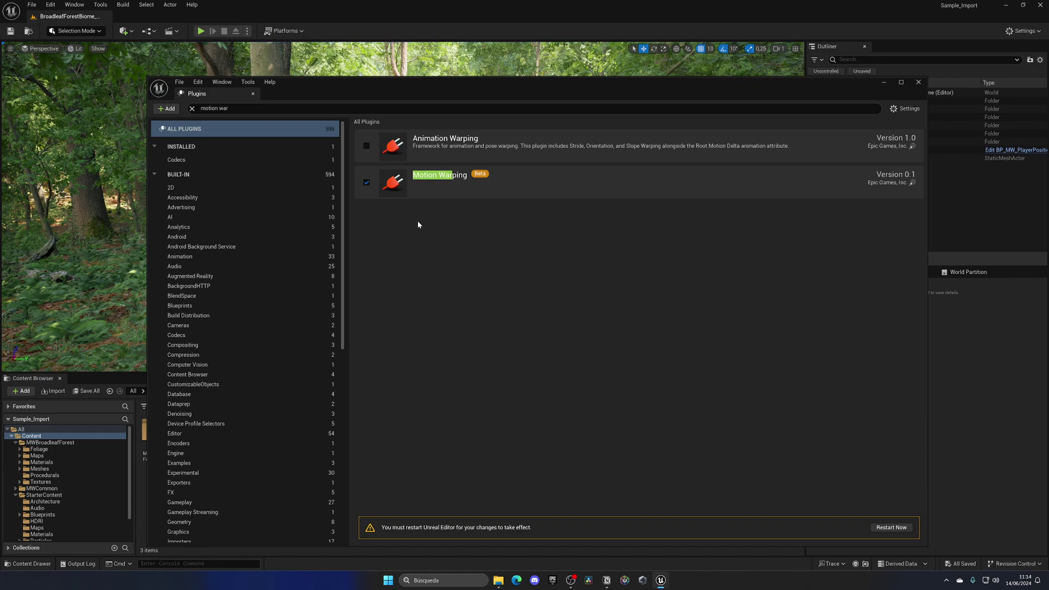
pyautogui.click(366, 145)
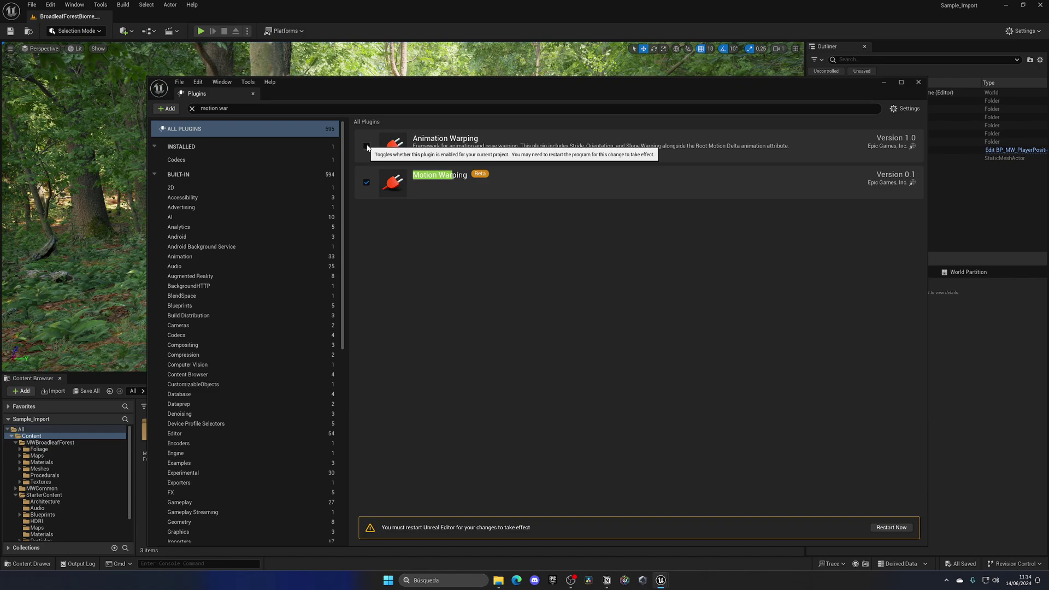
# Enable the Chooser and Animation Locomotion Library plugins, confirming the beta warnings
pyautogui.click(271, 109)
pyautogui.write('cho')
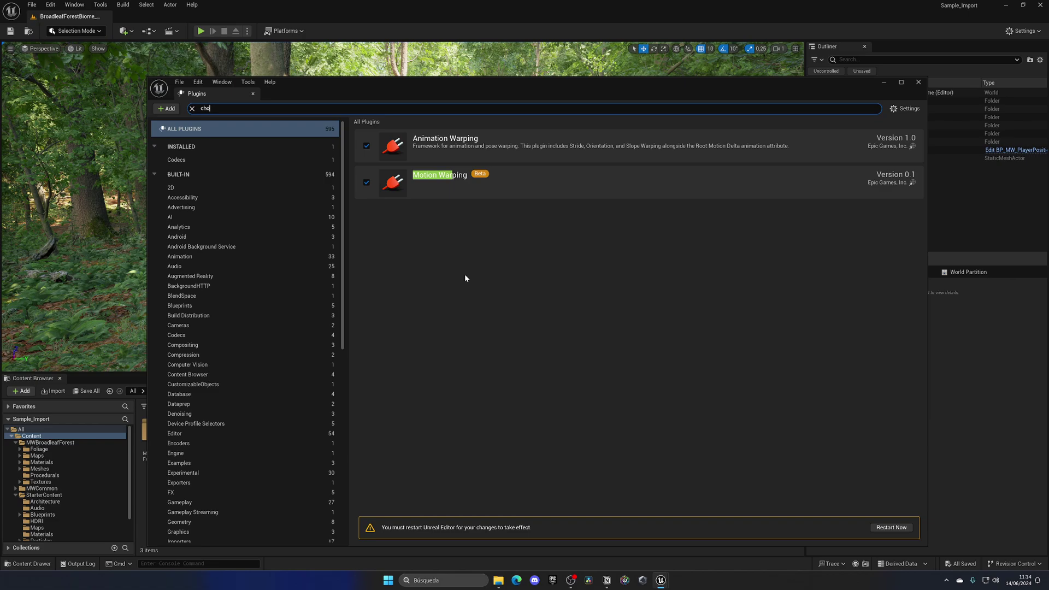
pyautogui.write('oser')
pyautogui.click(366, 145)
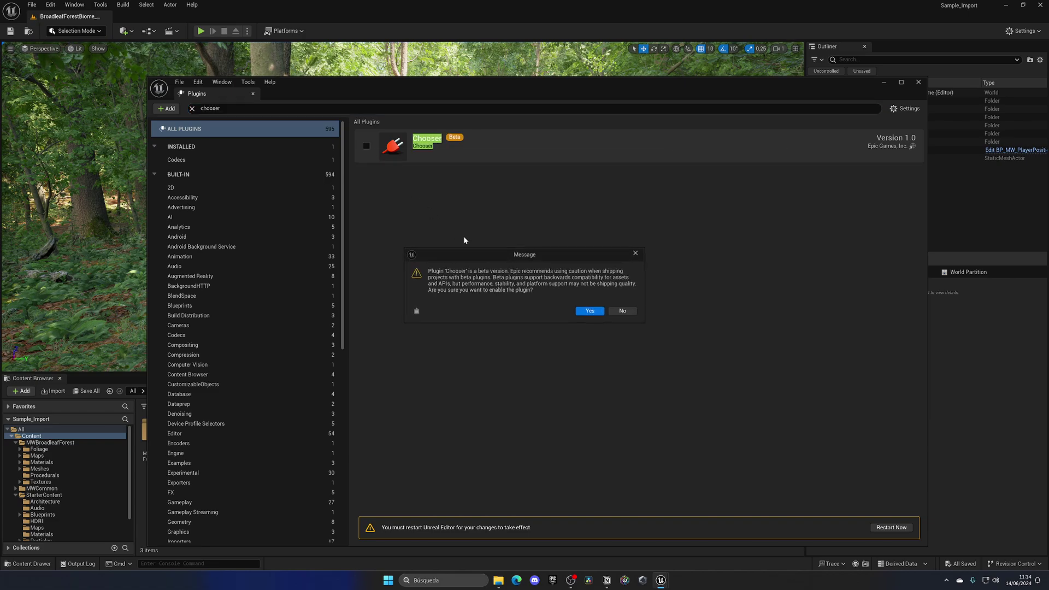
pyautogui.click(589, 310)
pyautogui.click(210, 108)
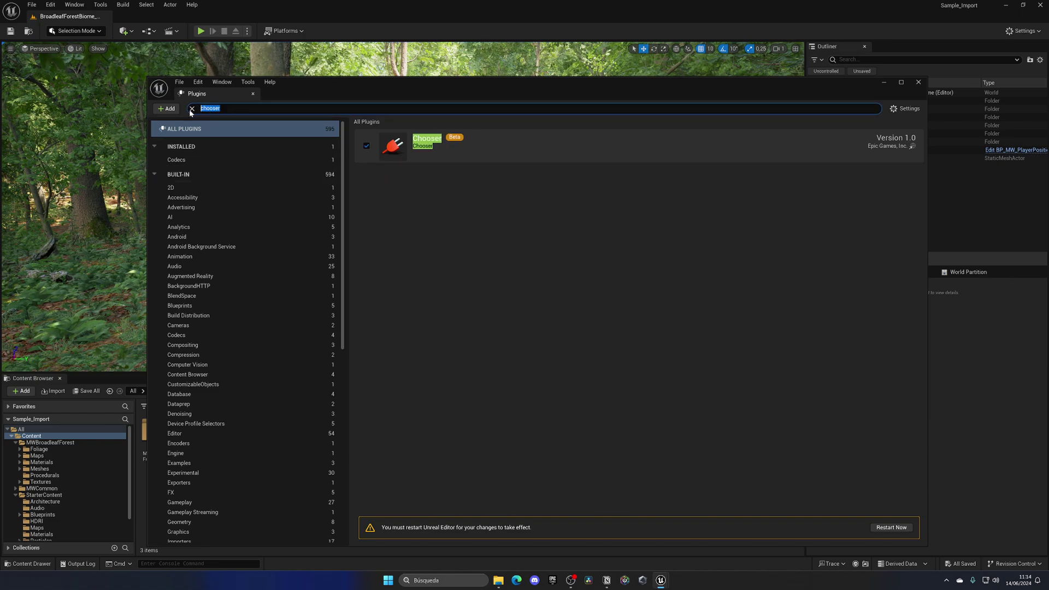
pyautogui.write('animato')
pyautogui.write('in')
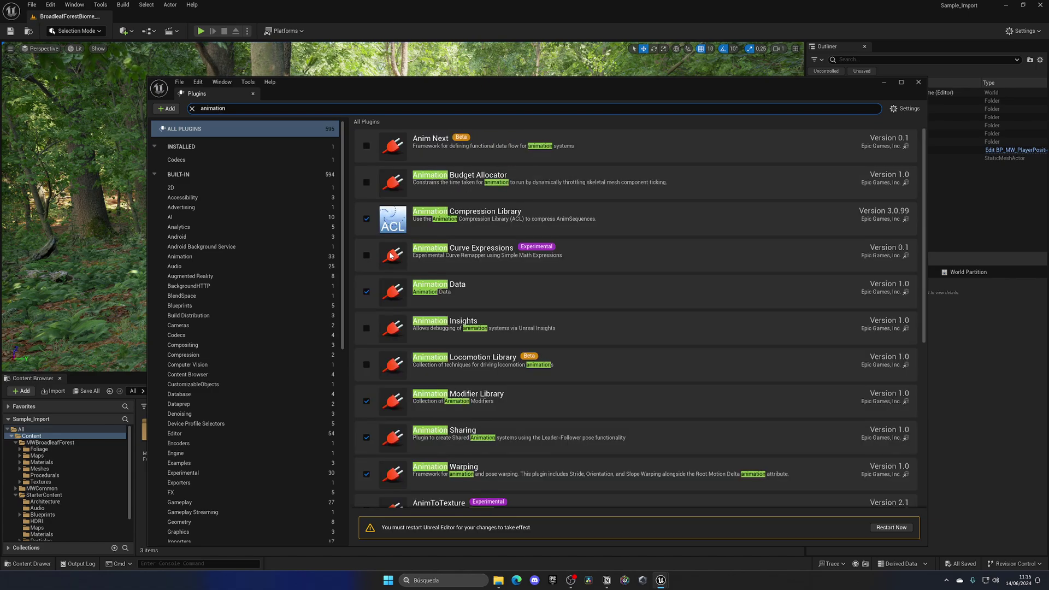
pyautogui.write(' loco')
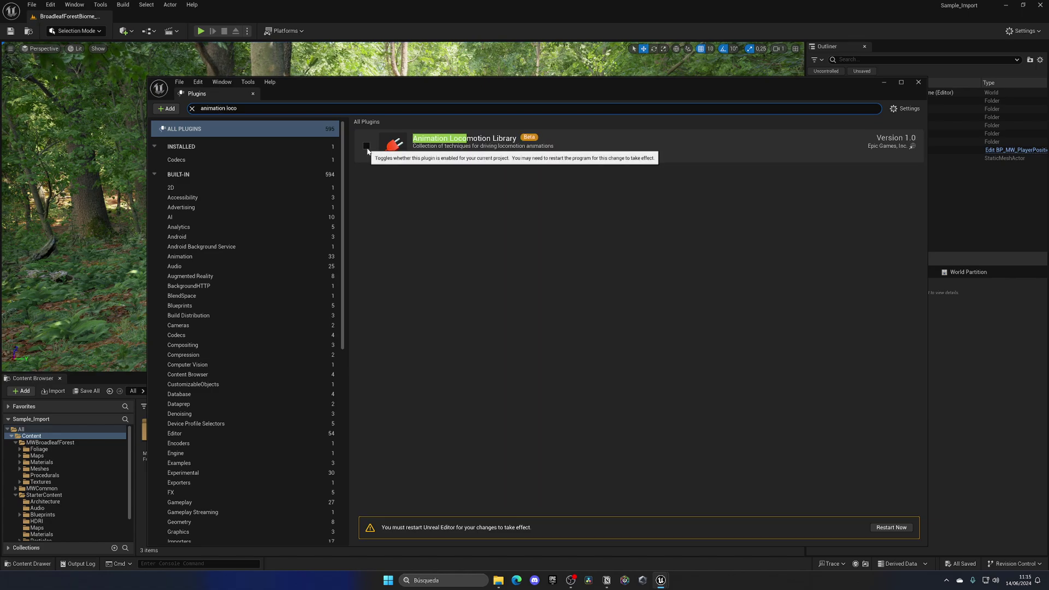
pyautogui.click(366, 146)
pyautogui.click(590, 312)
# Enable the Deformer Graph plugin, then restart the editor to apply the changes
pyautogui.click(190, 109)
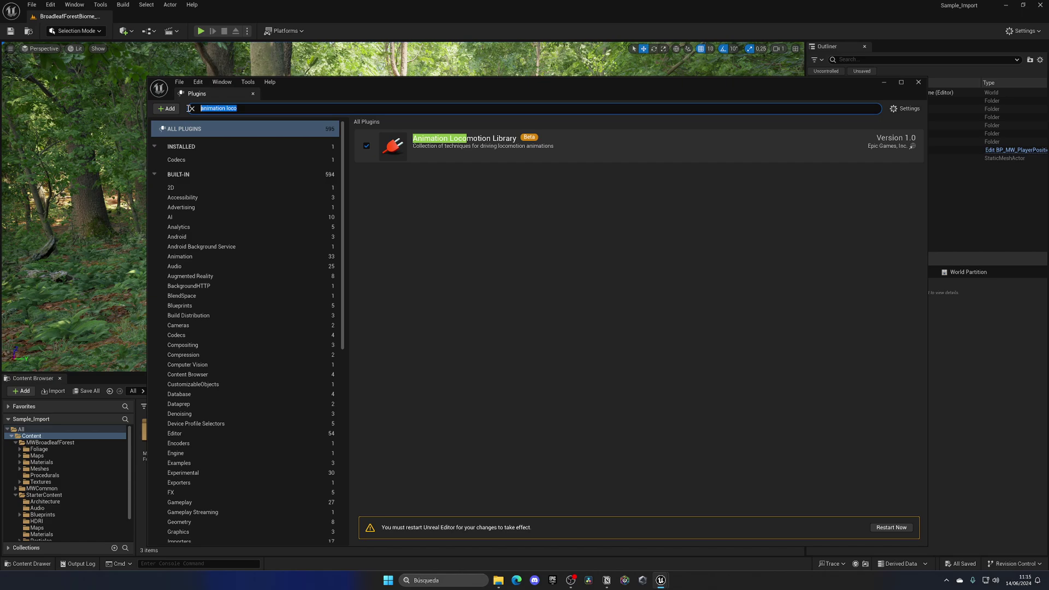
pyautogui.write('cefomer')
pyautogui.press('BackSpace')
pyautogui.press('BackSpace')
pyautogui.write('r')
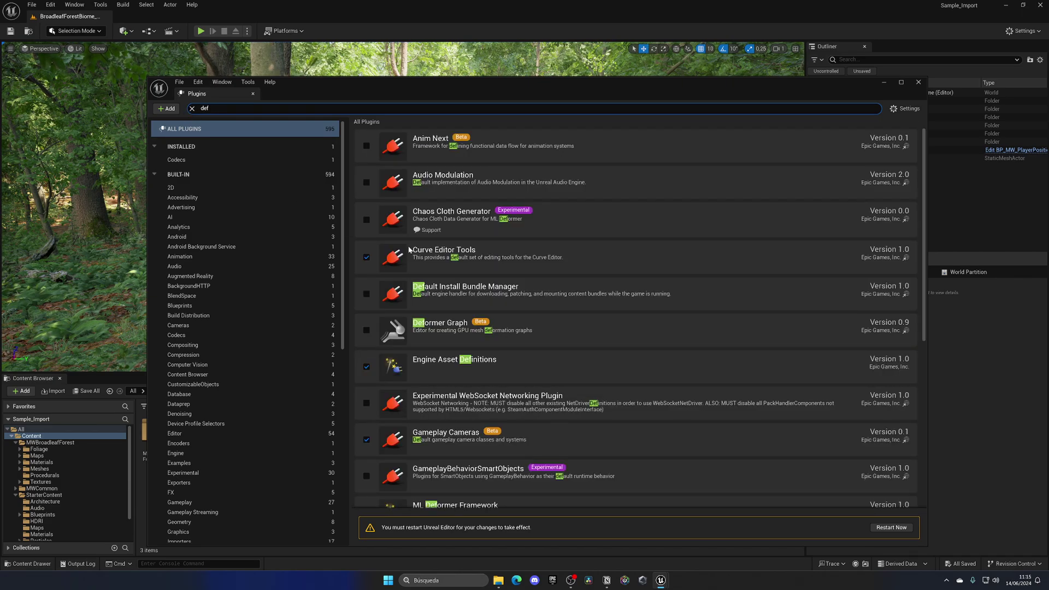
pyautogui.write('m')
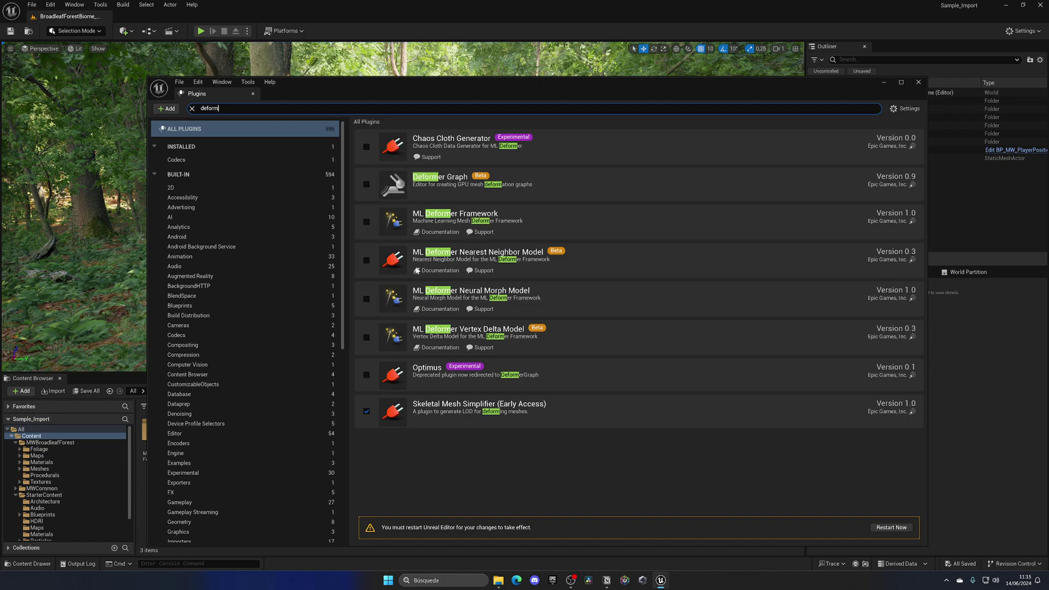
pyautogui.click(367, 185)
pyautogui.click(588, 313)
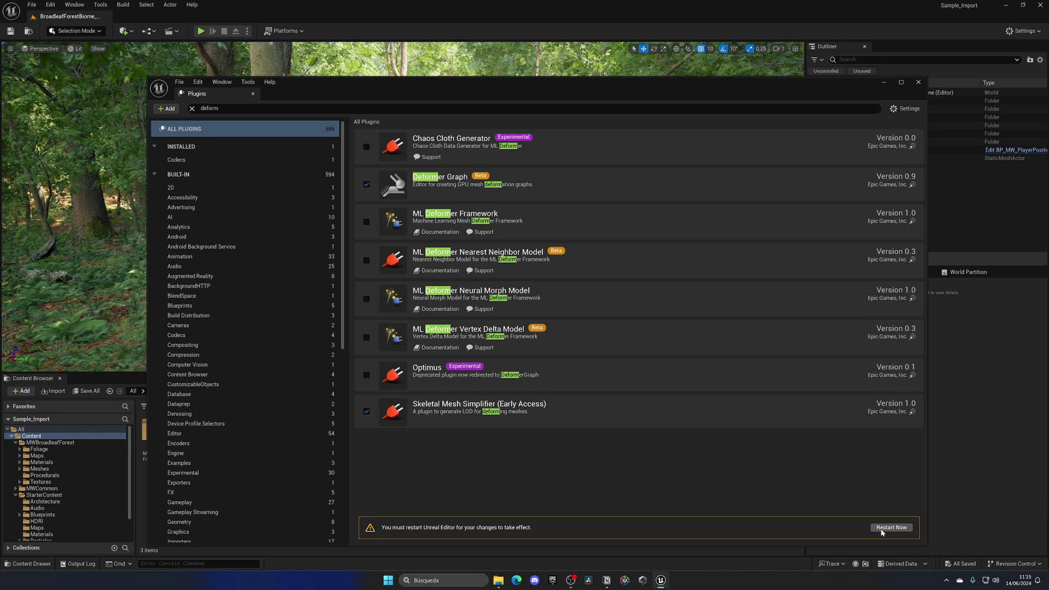
pyautogui.click(881, 528)
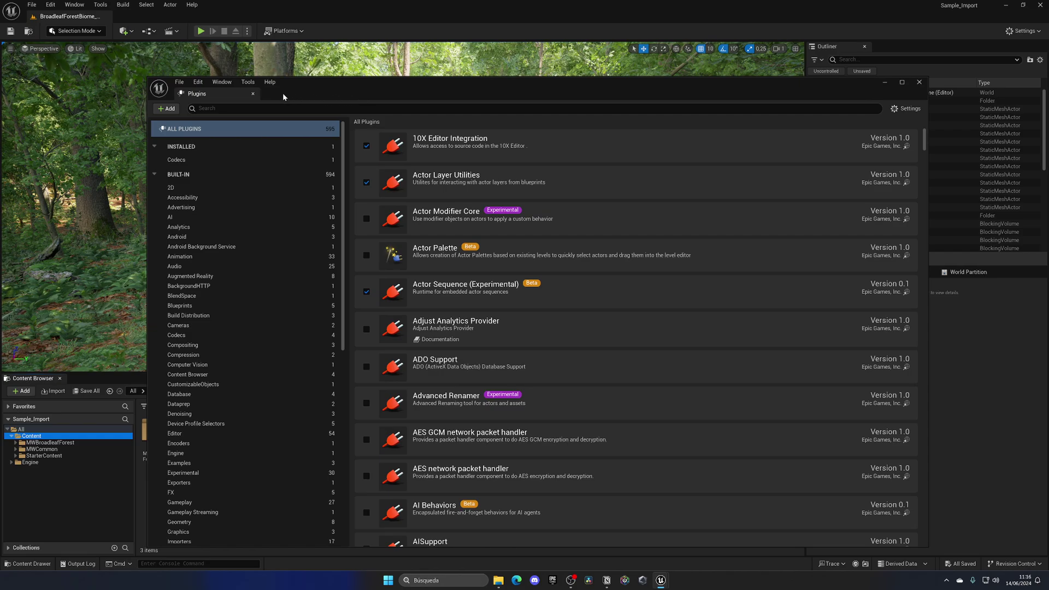
# Close the Plugins window and bring the GameAnimationSample project window forward
pyautogui.click(253, 94)
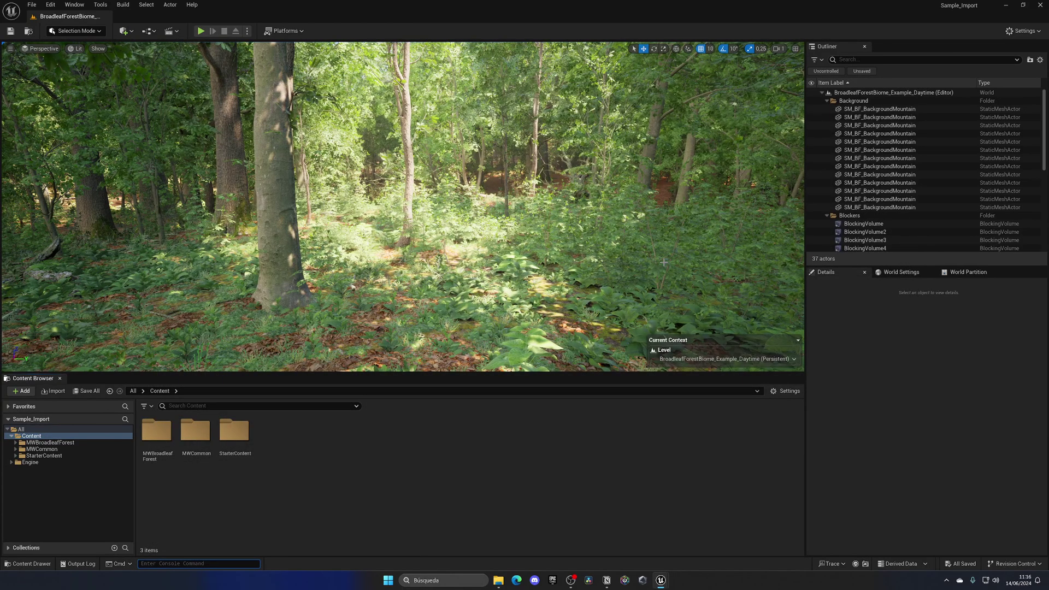
pyautogui.moveTo(661, 579)
pyautogui.click(650, 557)
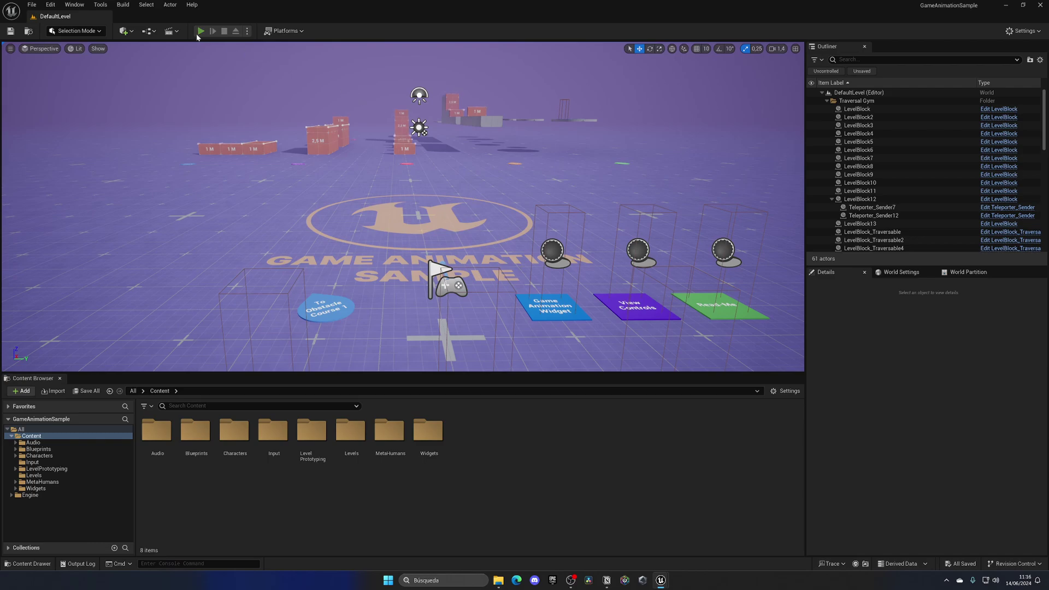
# Play-test the default level, running the mannequin forward and right, then stop
pyautogui.hotkey('alt', 'p')
pyautogui.press('w')
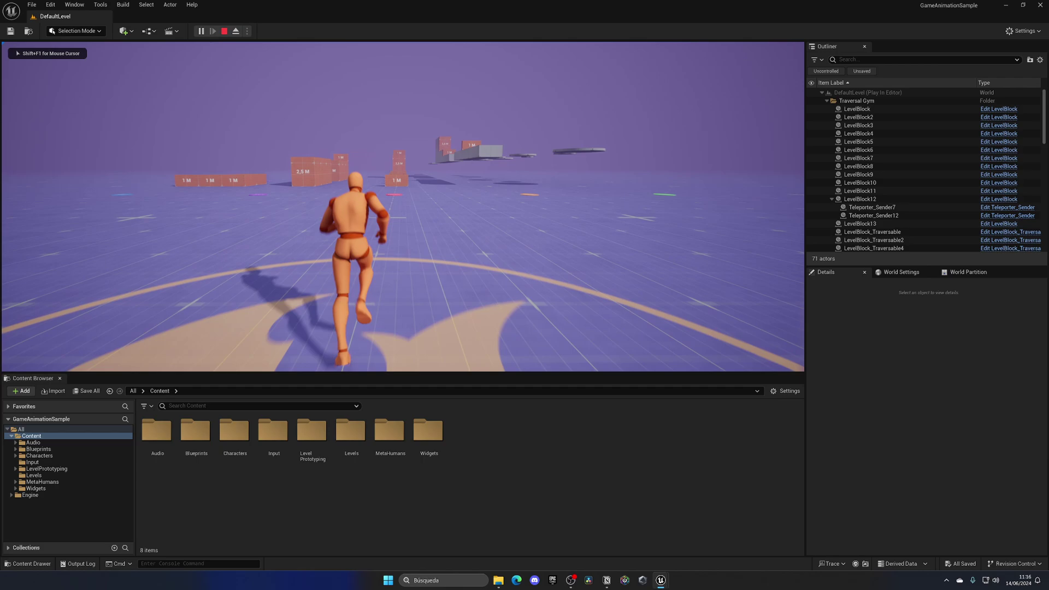
pyautogui.press('d')
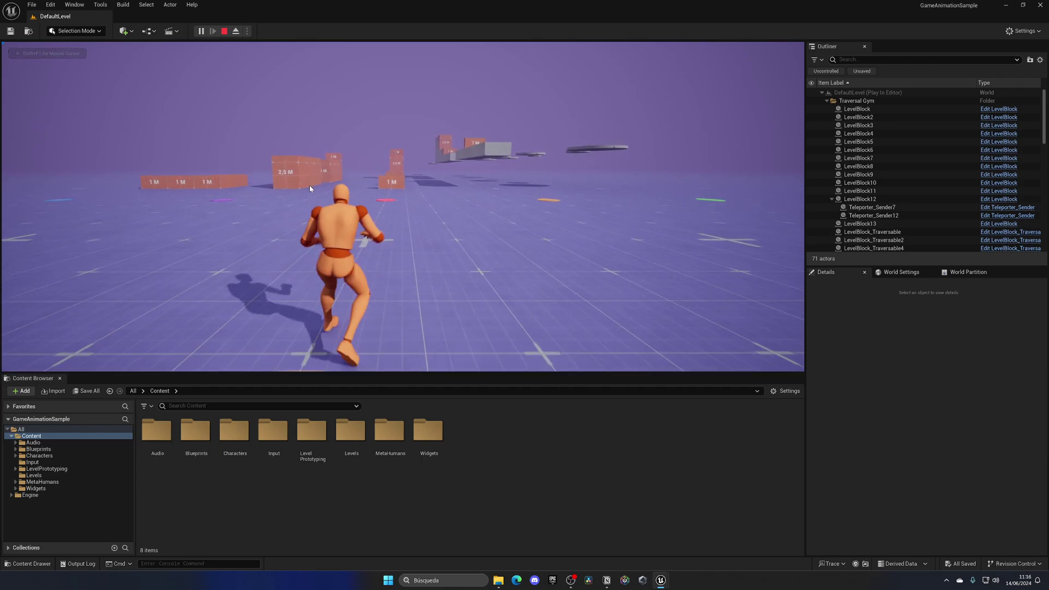
pyautogui.press('Escape')
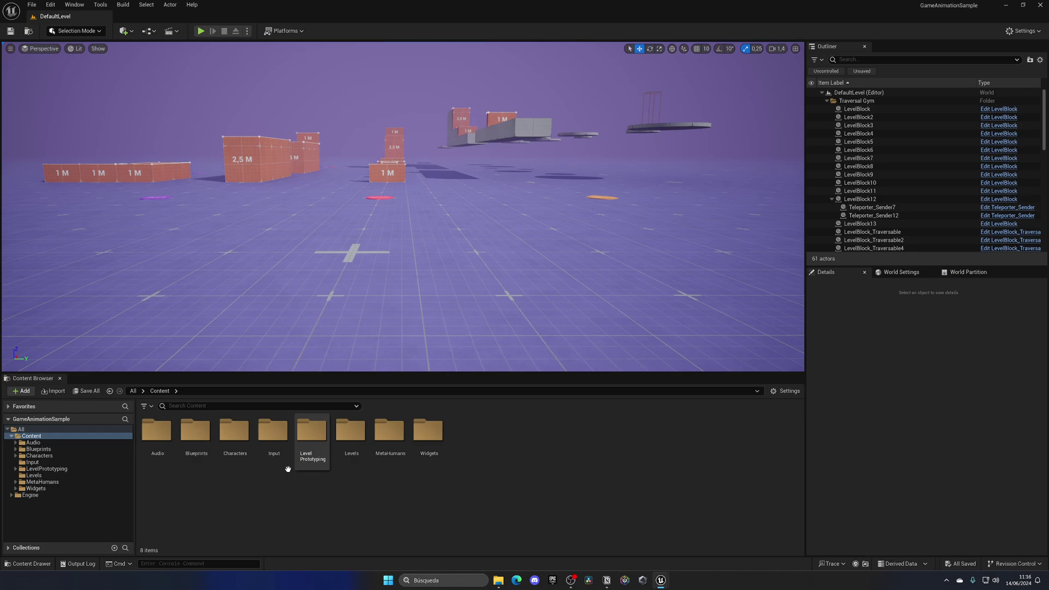
# Start a Migrate of the CBP_SandboxCharacter blueprint from the Blueprints folder
pyautogui.doubleClick(201, 441)
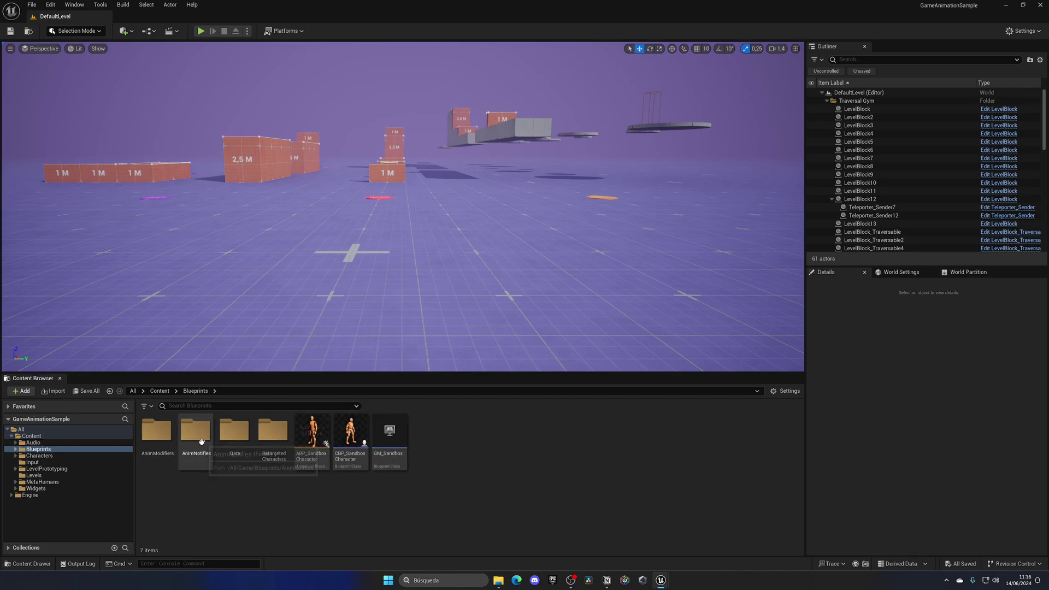
pyautogui.click(350, 435)
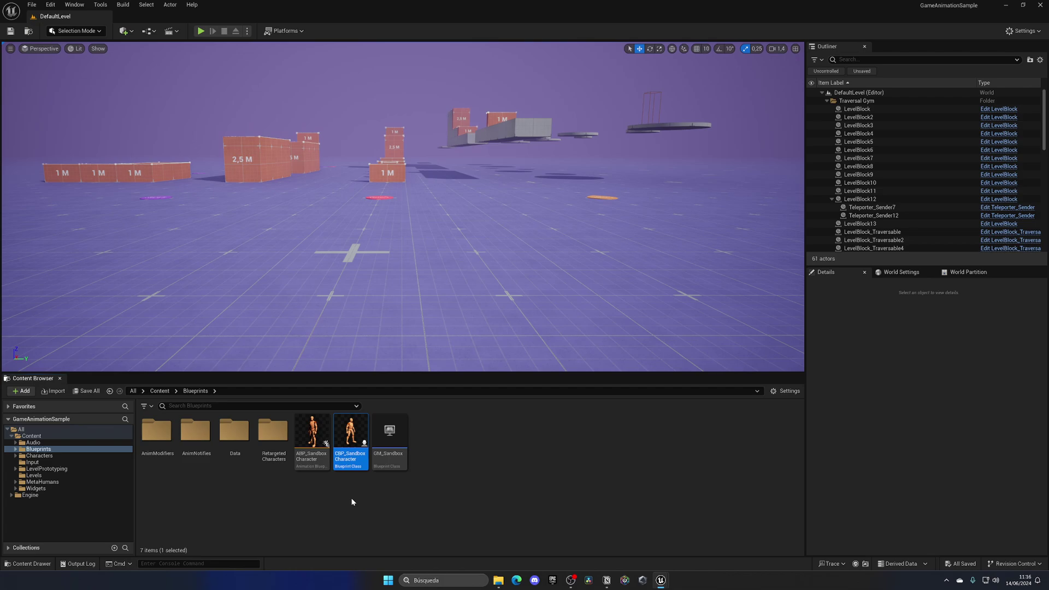
pyautogui.rightClick(351, 434)
pyautogui.moveTo(414, 300)
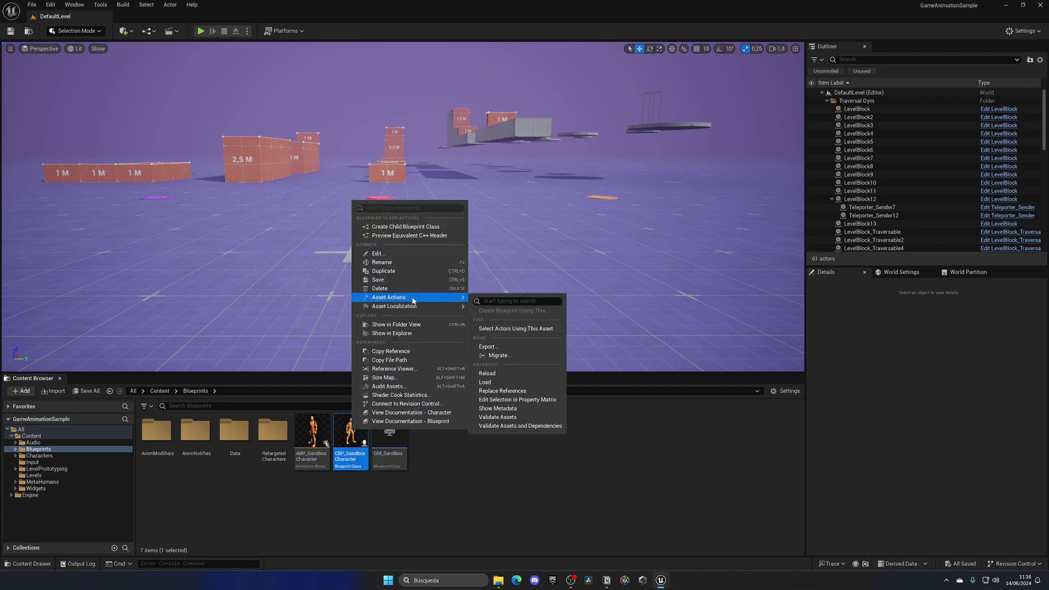
pyautogui.click(503, 355)
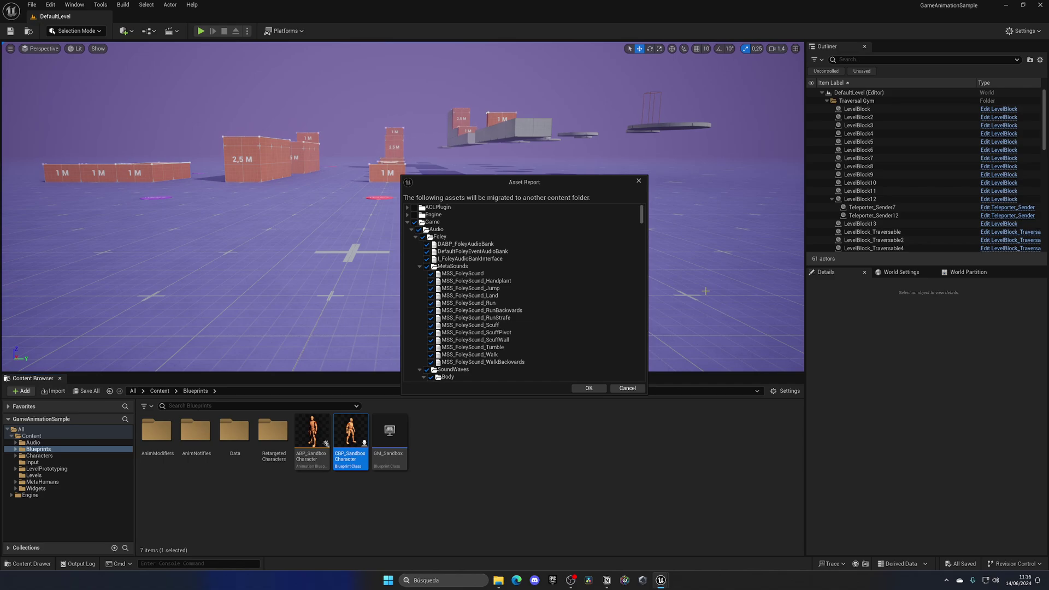
# Accept the asset list and migrate it into Sample_Import's Content folder, then reopen Blueprints
pyautogui.click(585, 389)
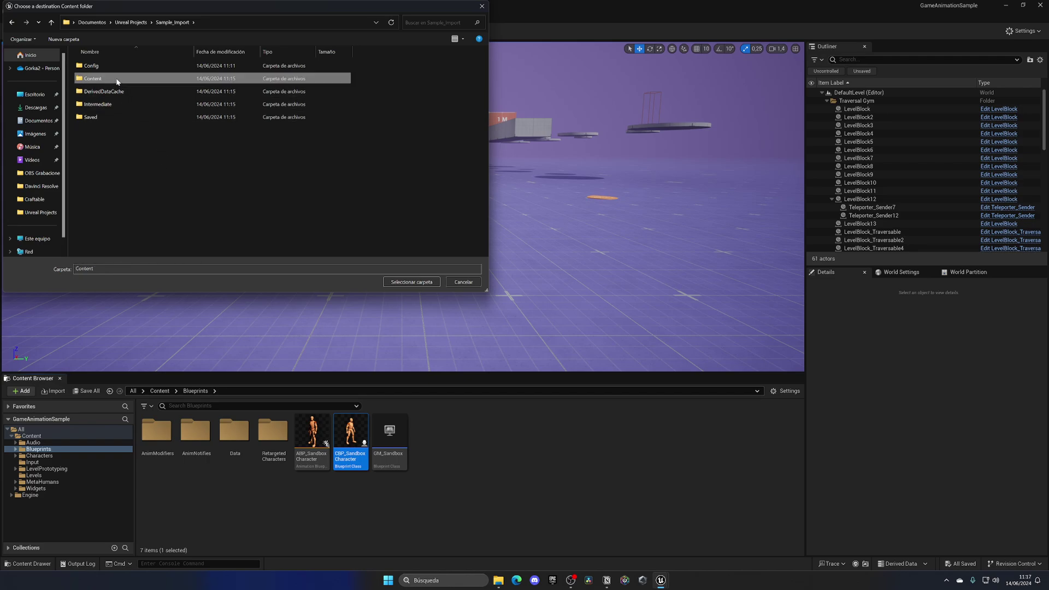
pyautogui.doubleClick(93, 78)
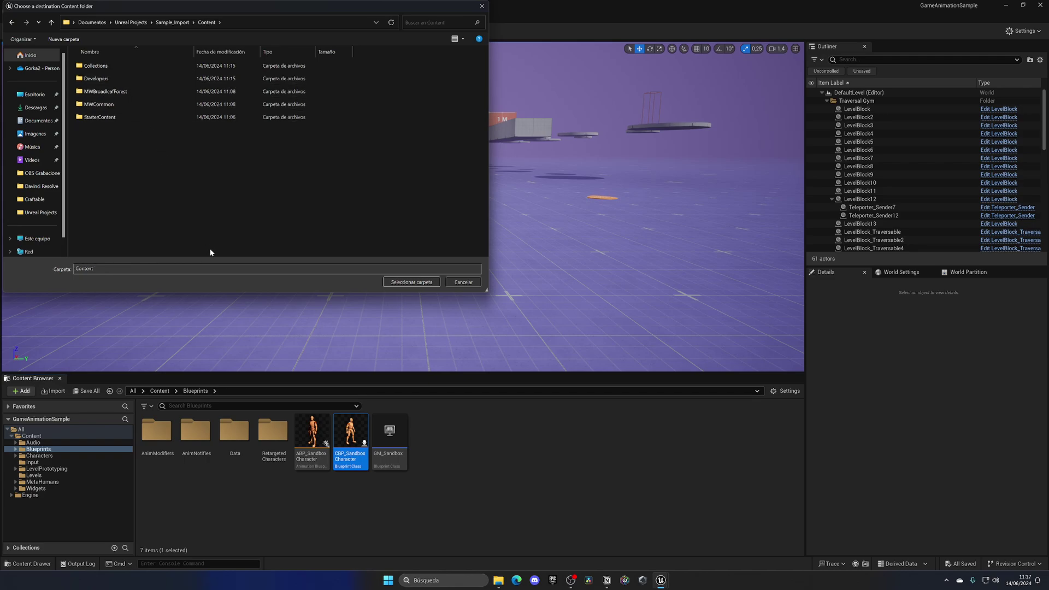
pyautogui.click(384, 282)
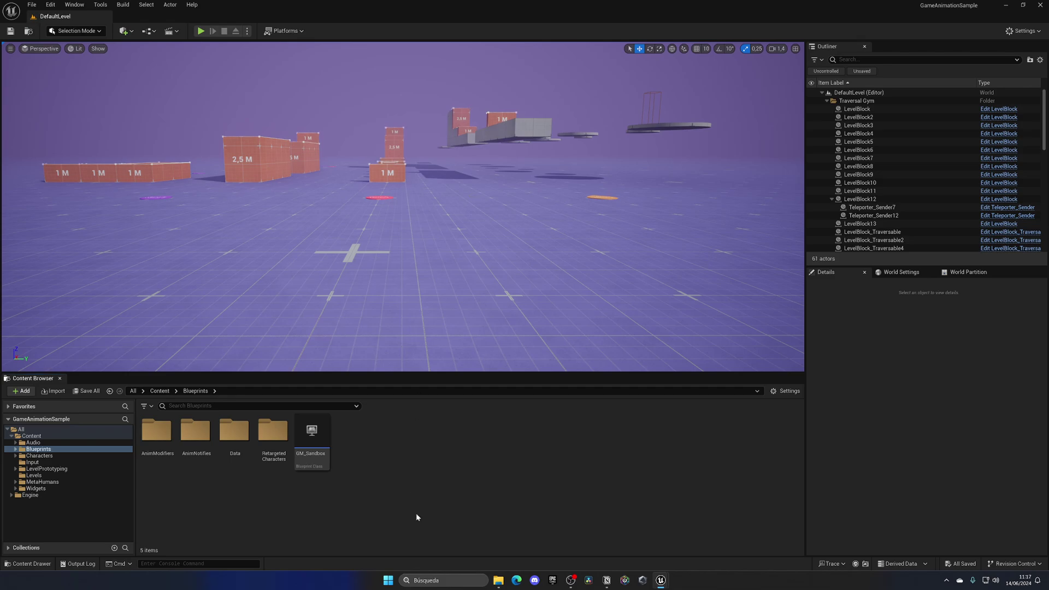
pyautogui.click(159, 391)
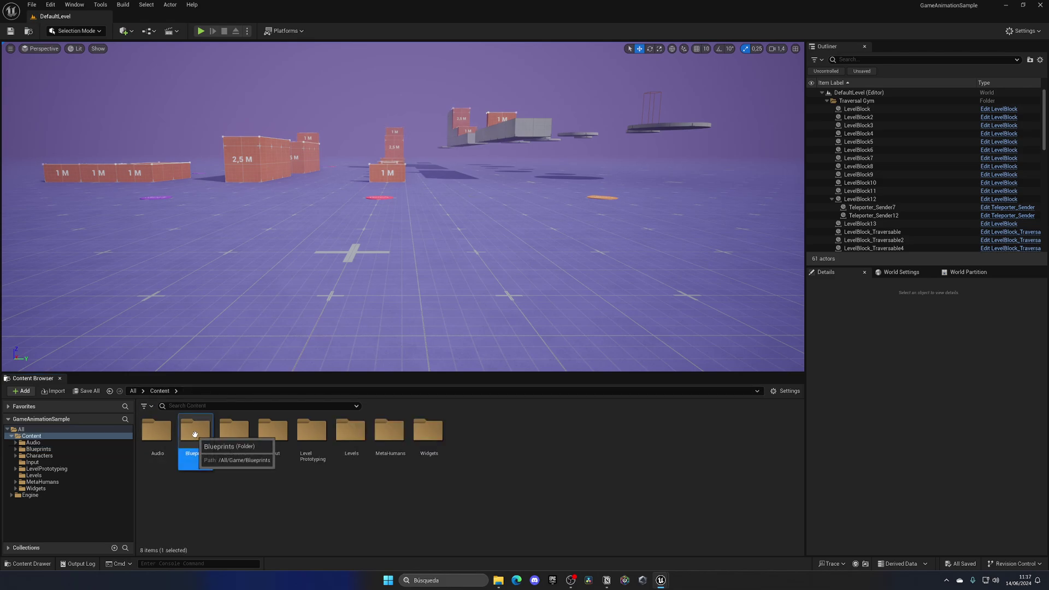
pyautogui.doubleClick(195, 431)
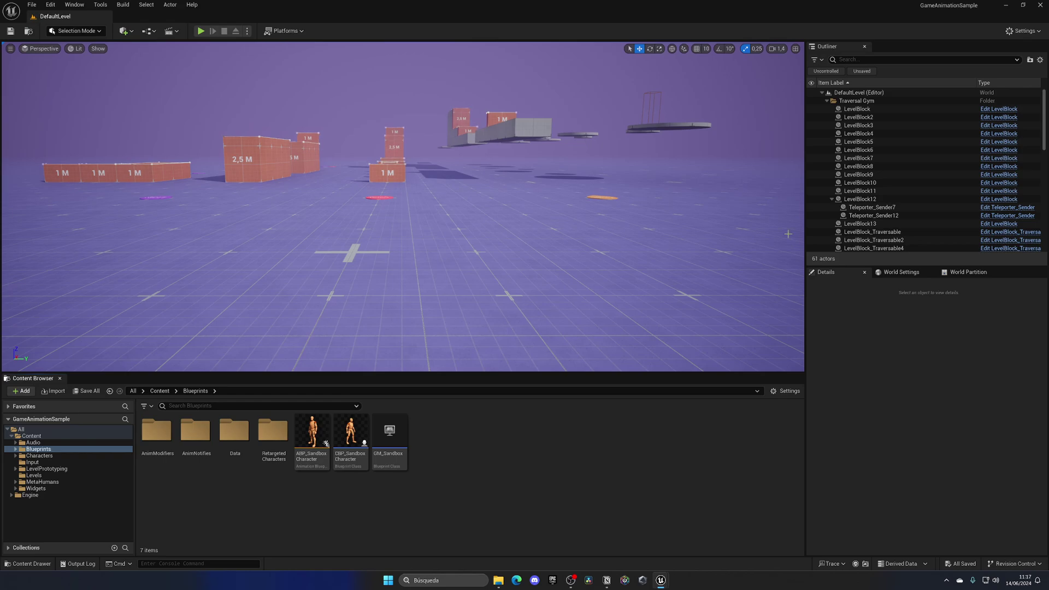
# In the Sample_Import editor, check the migrated Blueprints folder and return to Content
pyautogui.click(1007, 7)
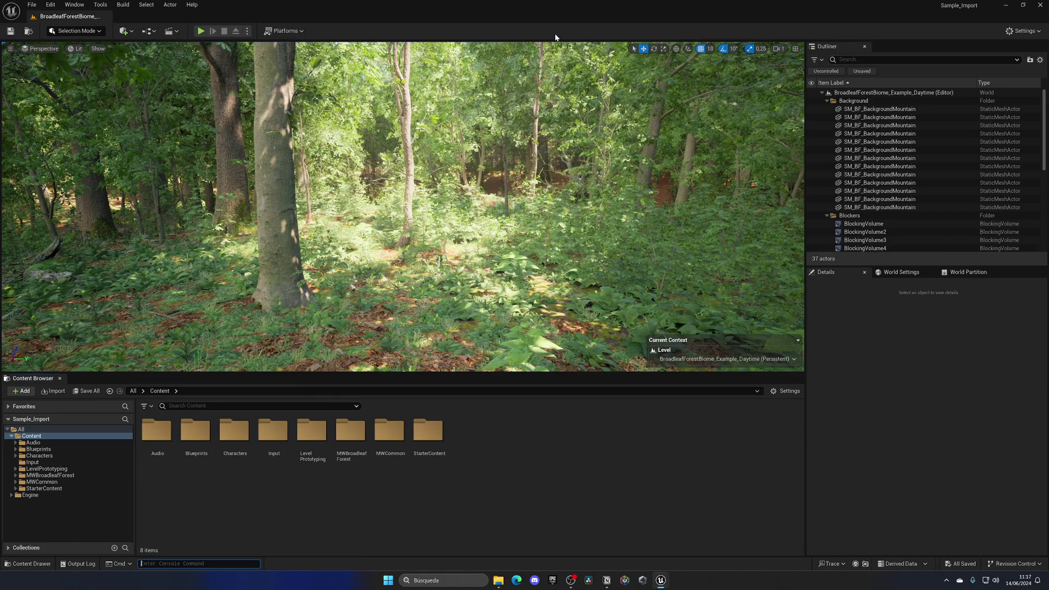
pyautogui.doubleClick(195, 430)
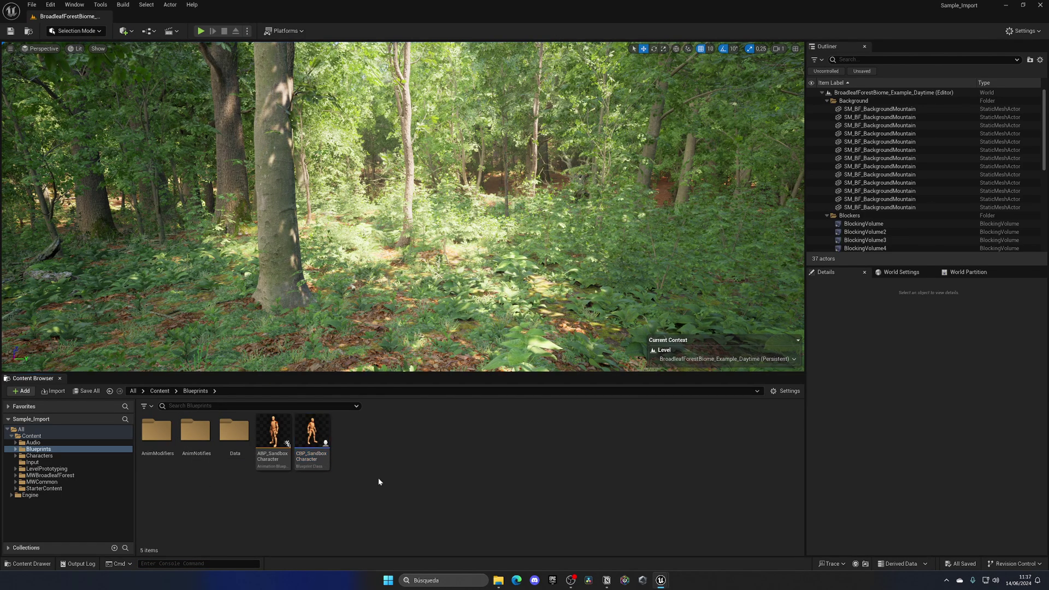
pyautogui.click(160, 391)
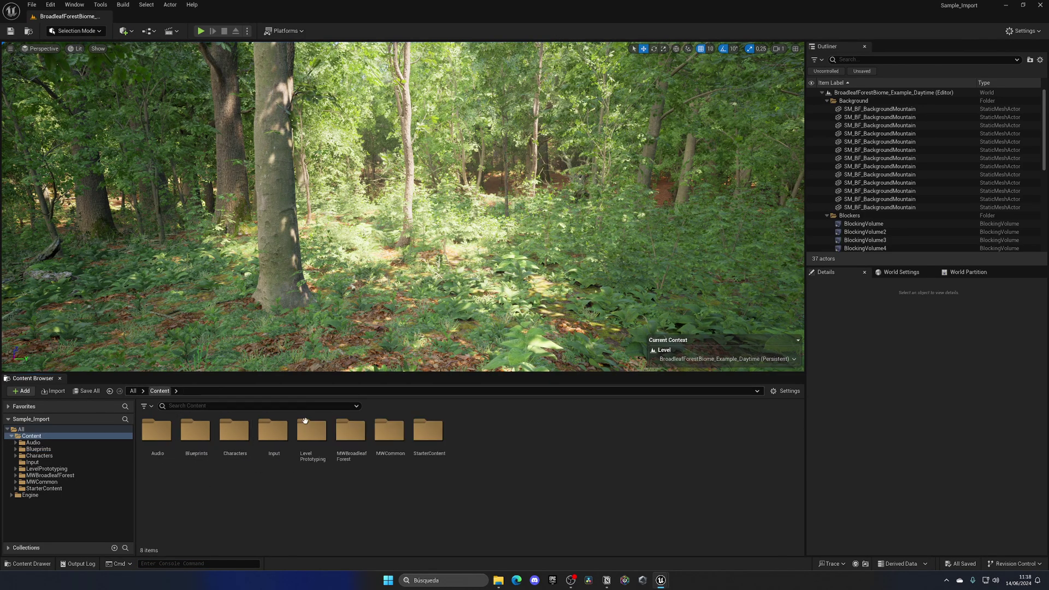
# Create a Game Mode Base blueprint named GM_Test in Content and save it
pyautogui.rightClick(489, 438)
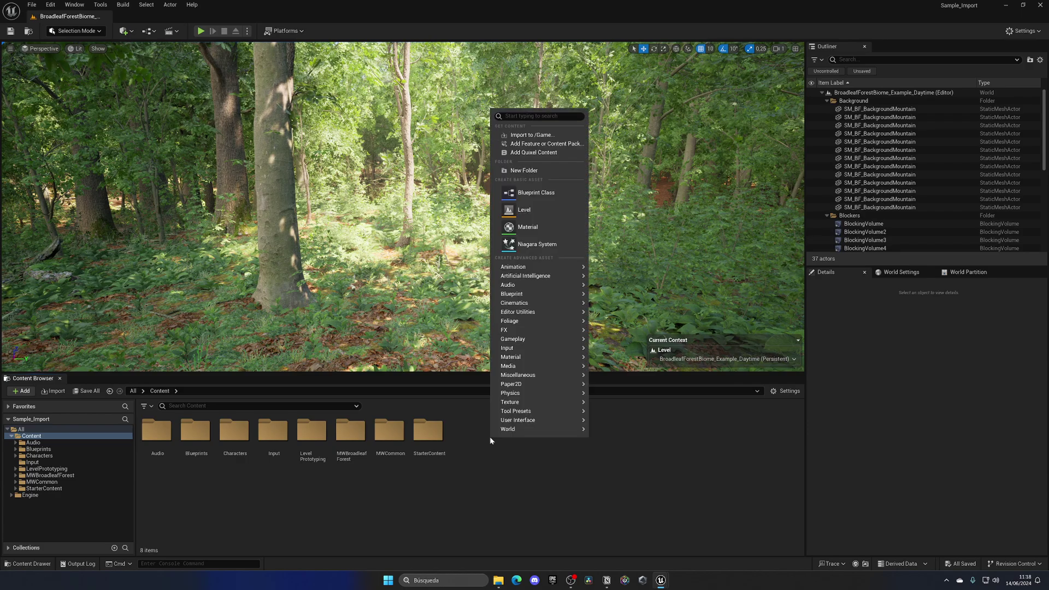
pyautogui.click(521, 193)
pyautogui.click(458, 295)
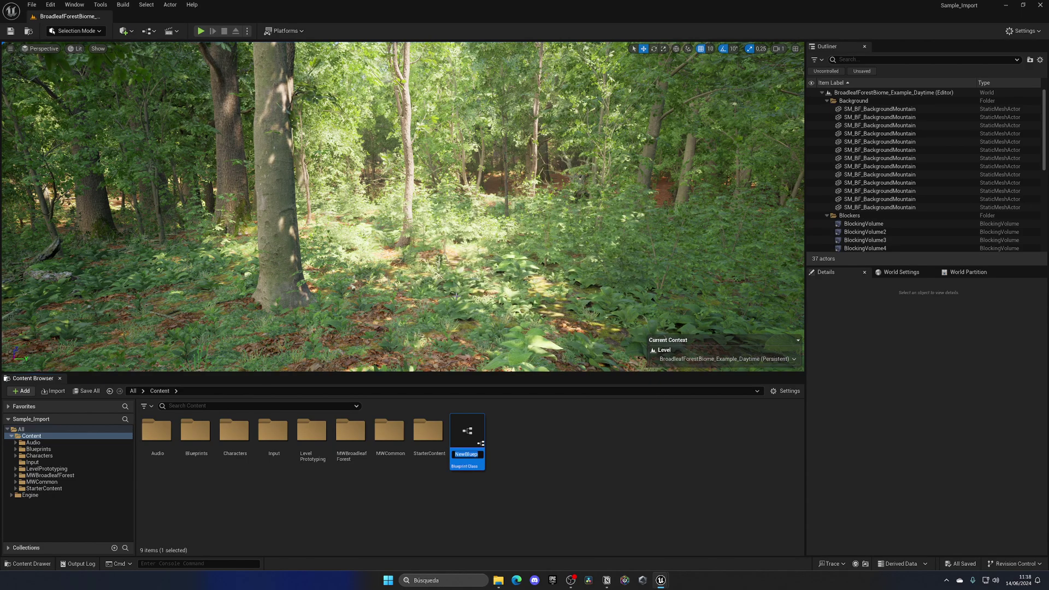
pyautogui.write('GM_Test')
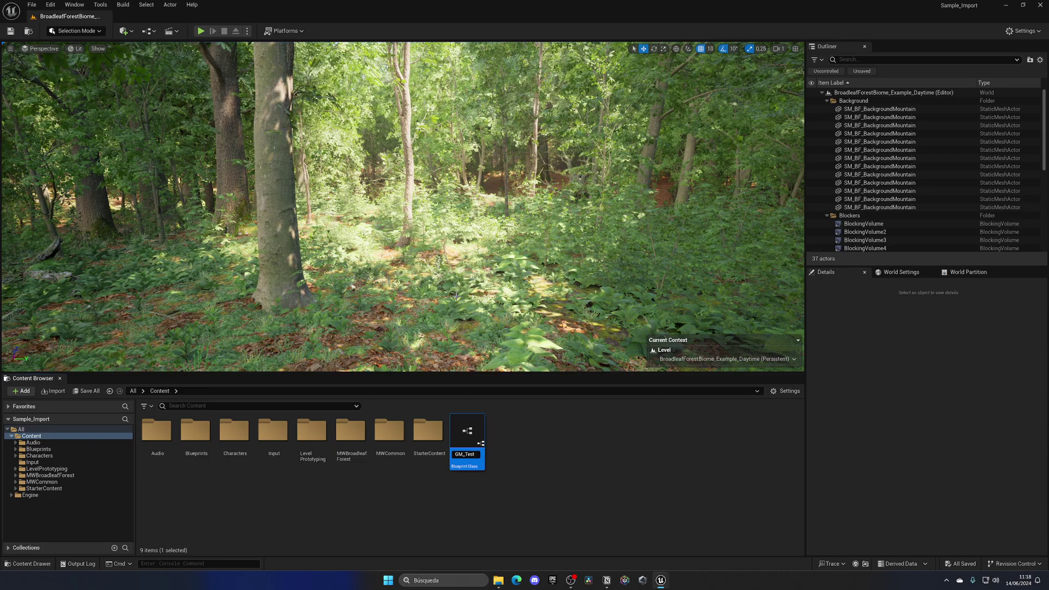
pyautogui.press('Return')
pyautogui.hotkey('ctrl', 's')
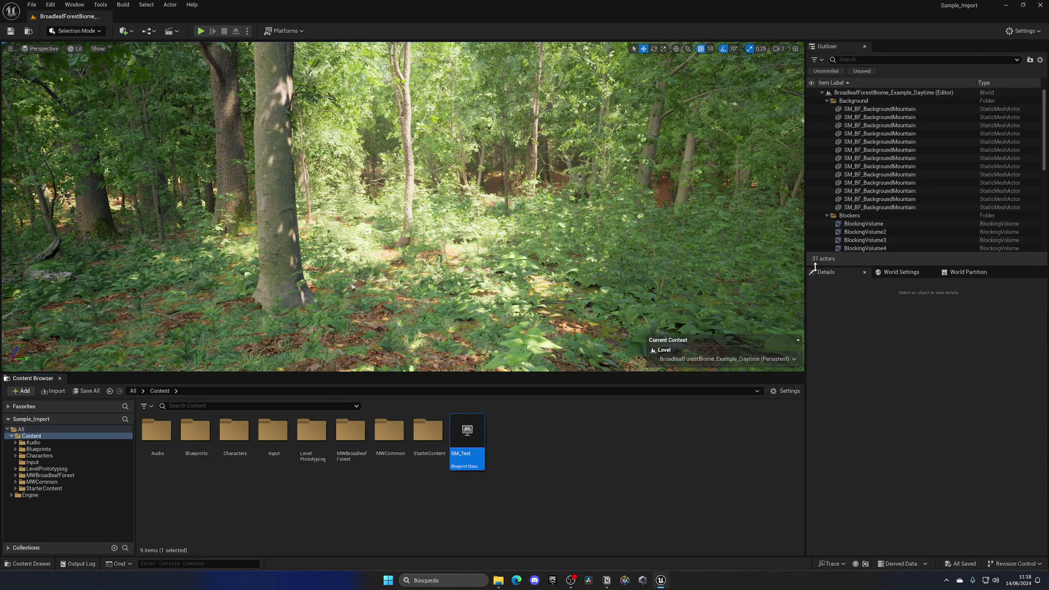
# In World Settings, set GameMode Override to GM_Test and Default Pawn Class to CBP_SandboxCharacter
pyautogui.click(901, 272)
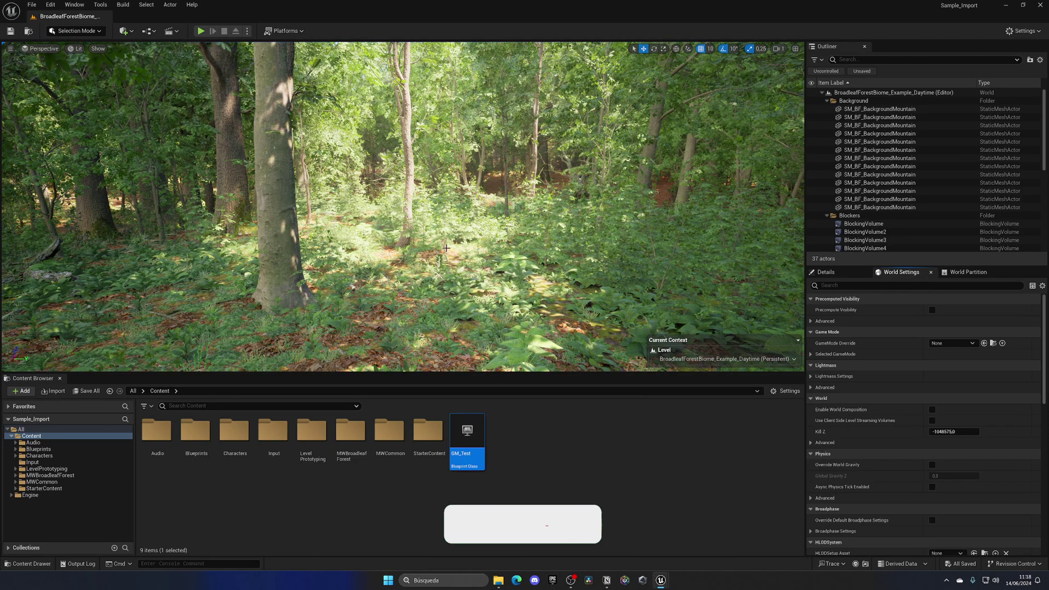
pyautogui.moveTo(467, 435); pyautogui.dragTo(952, 344)
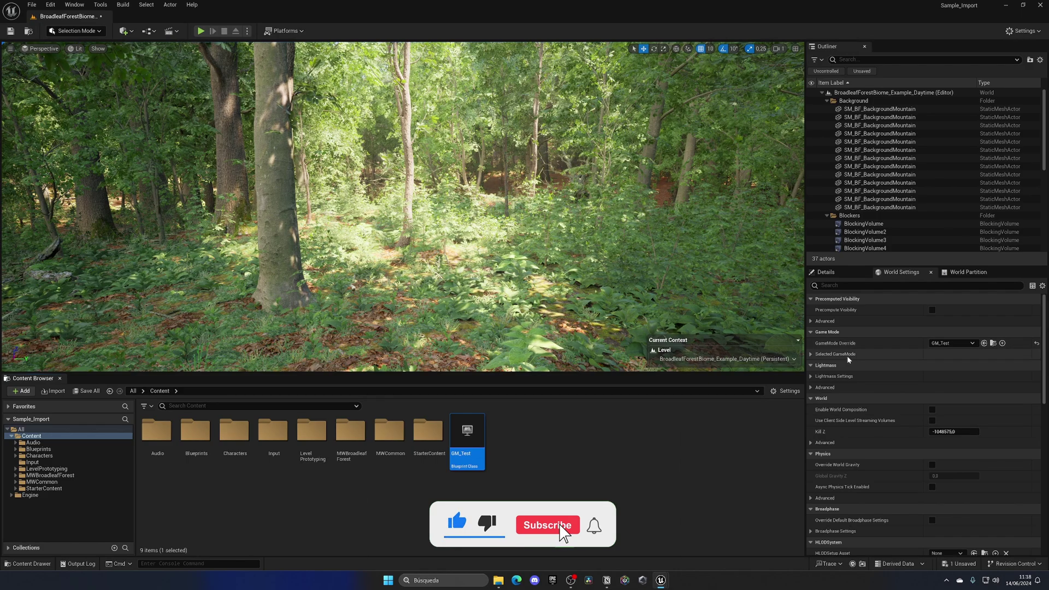
pyautogui.click(810, 354)
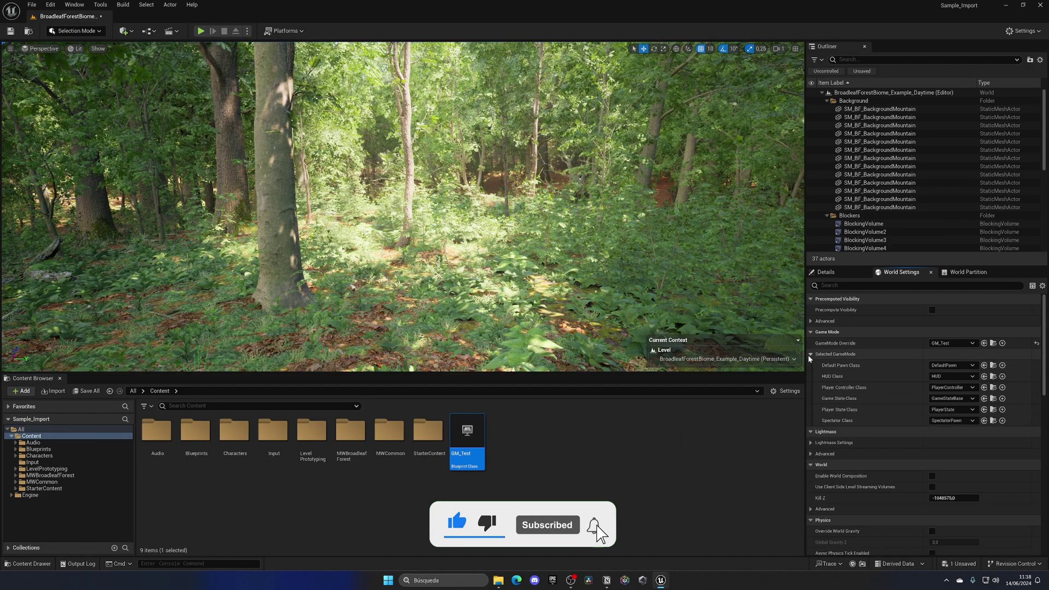
pyautogui.doubleClick(214, 439)
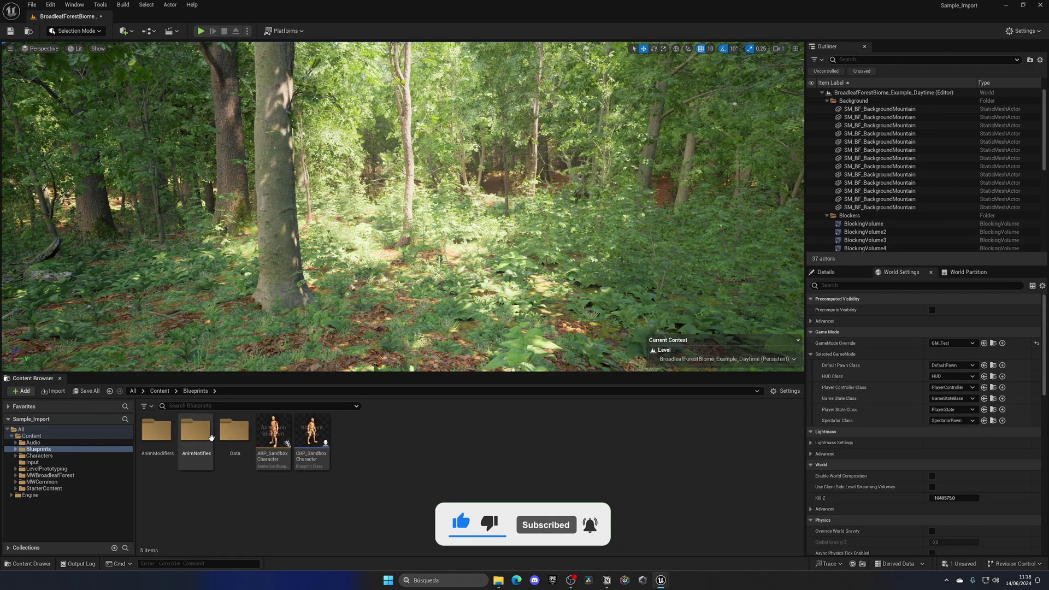
pyautogui.click(304, 445)
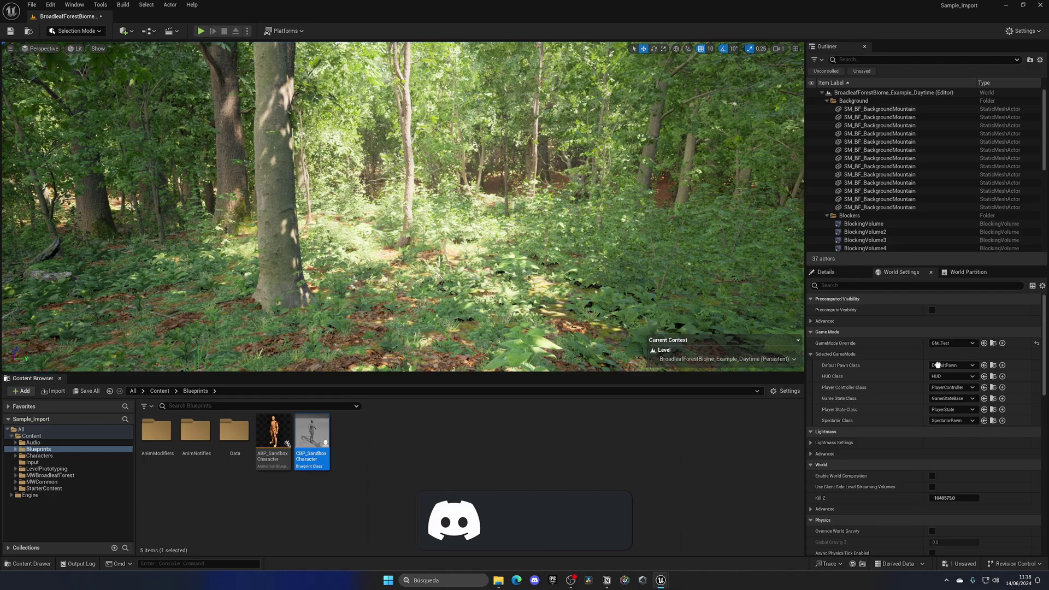
pyautogui.moveTo(938, 365); pyautogui.dragTo(936, 364)
pyautogui.moveTo(765, 328); pyautogui.dragTo(754, 327, button='right')
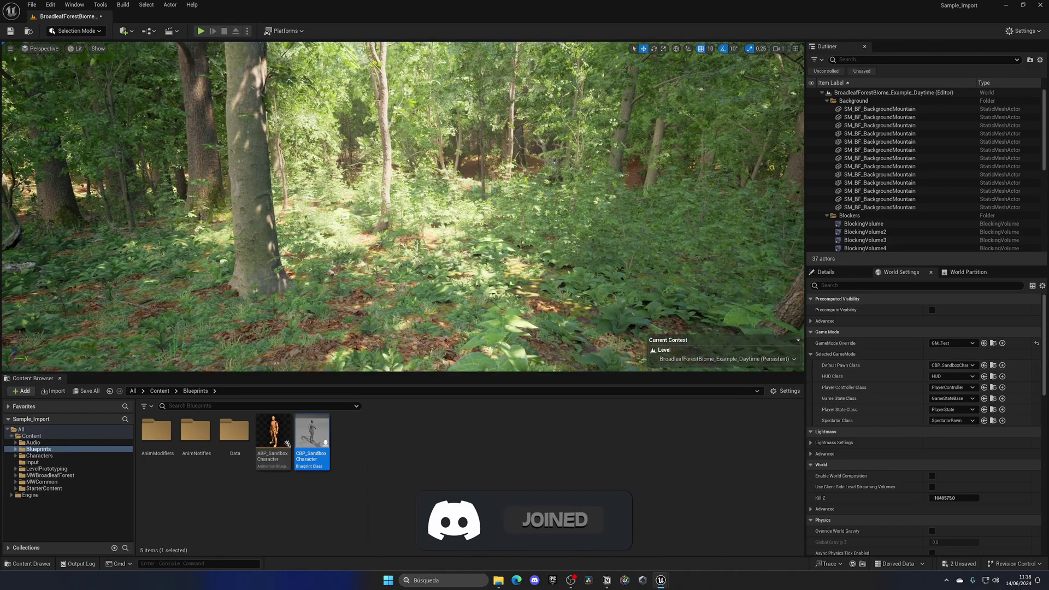
# Save the level, then play it and run the Sandbox character forward through the forest
pyautogui.hotkey('ctrl', 's')
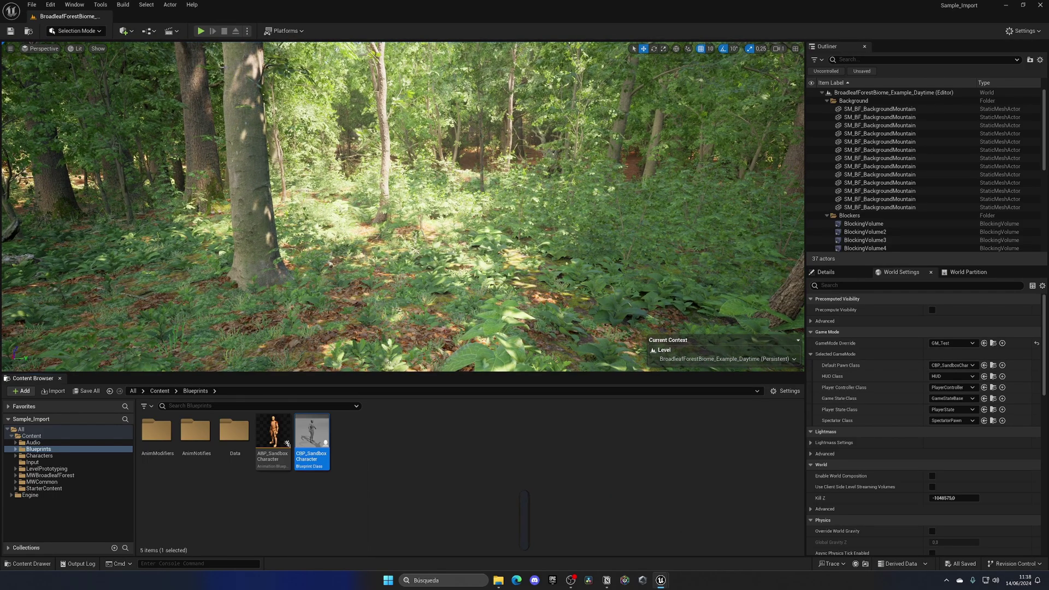
pyautogui.click(201, 31)
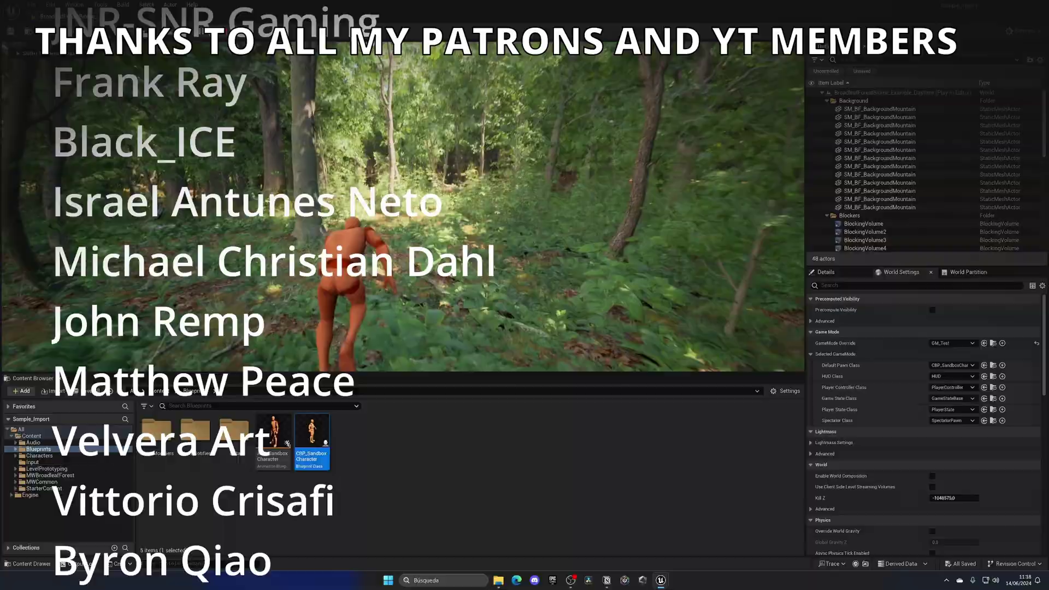
pyautogui.press('w')
pyautogui.press('w')
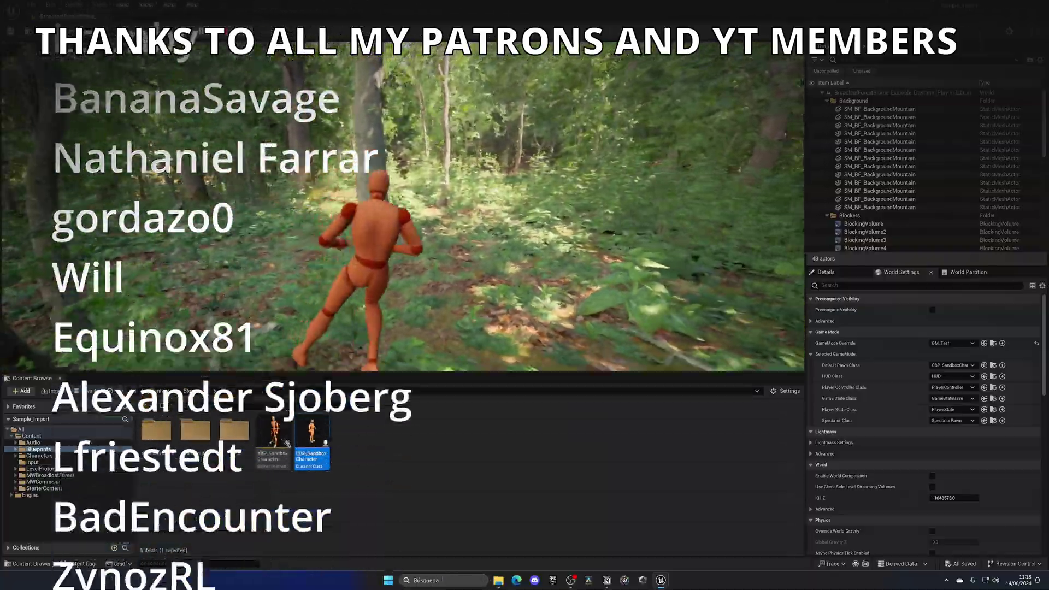
pyautogui.press('w')
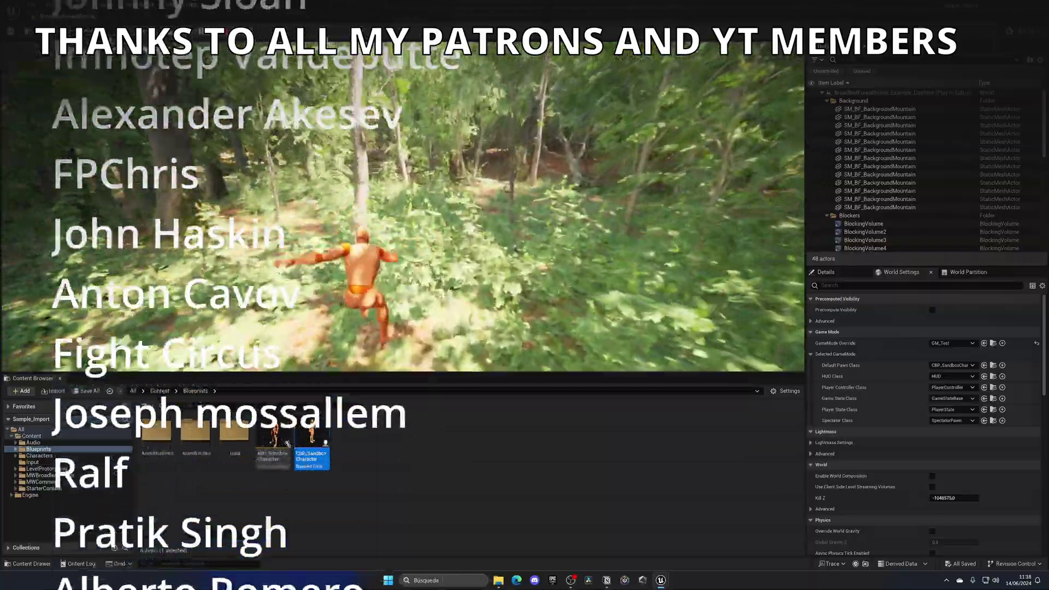
pyautogui.press('w')
pyautogui.press('w')
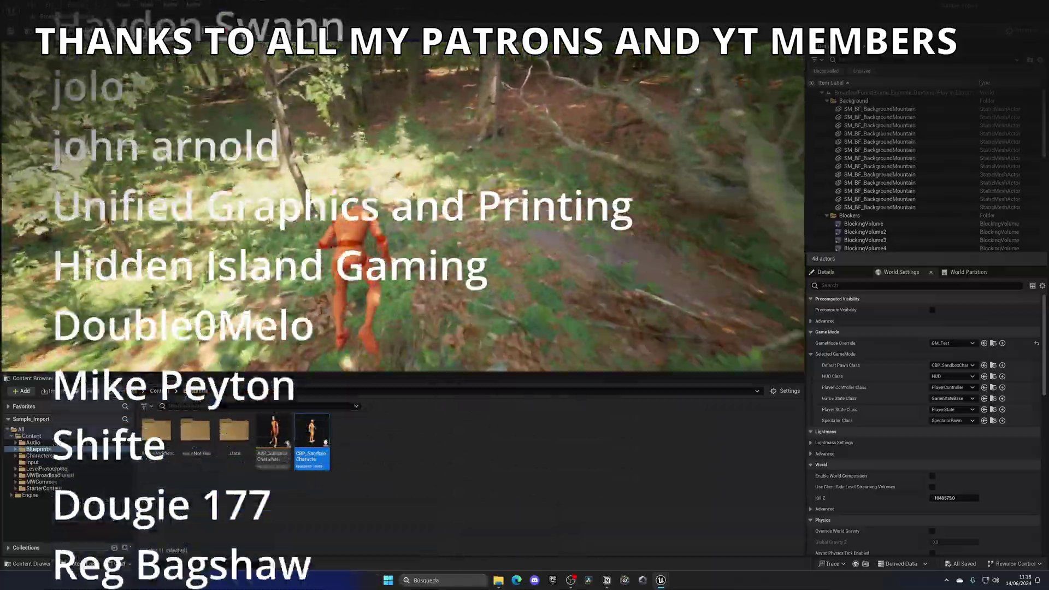
pyautogui.press('w')
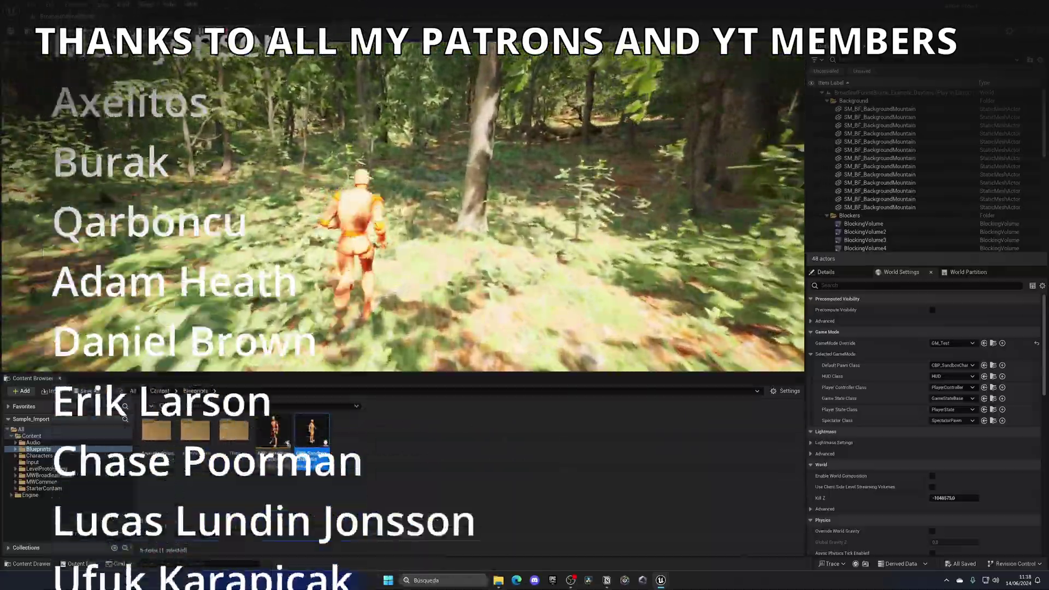
pyautogui.press('w')
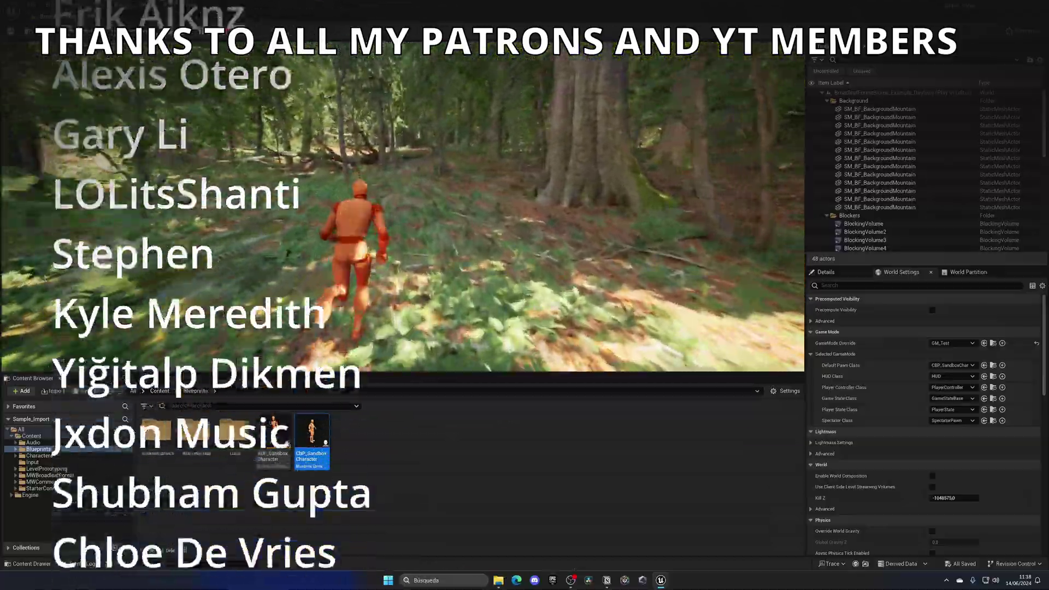
pyautogui.press('w')
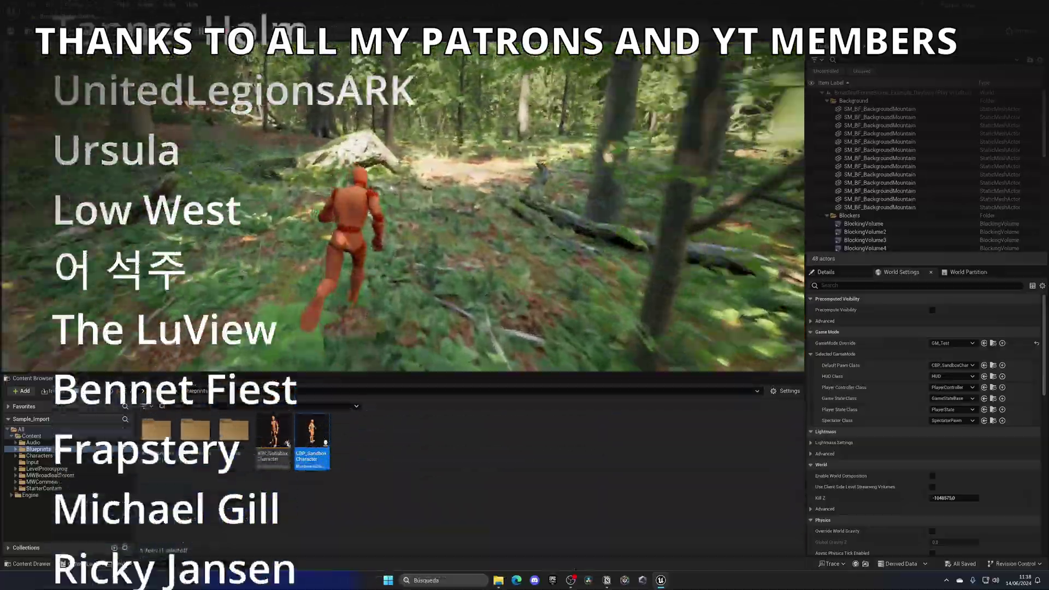
pyautogui.press('w')
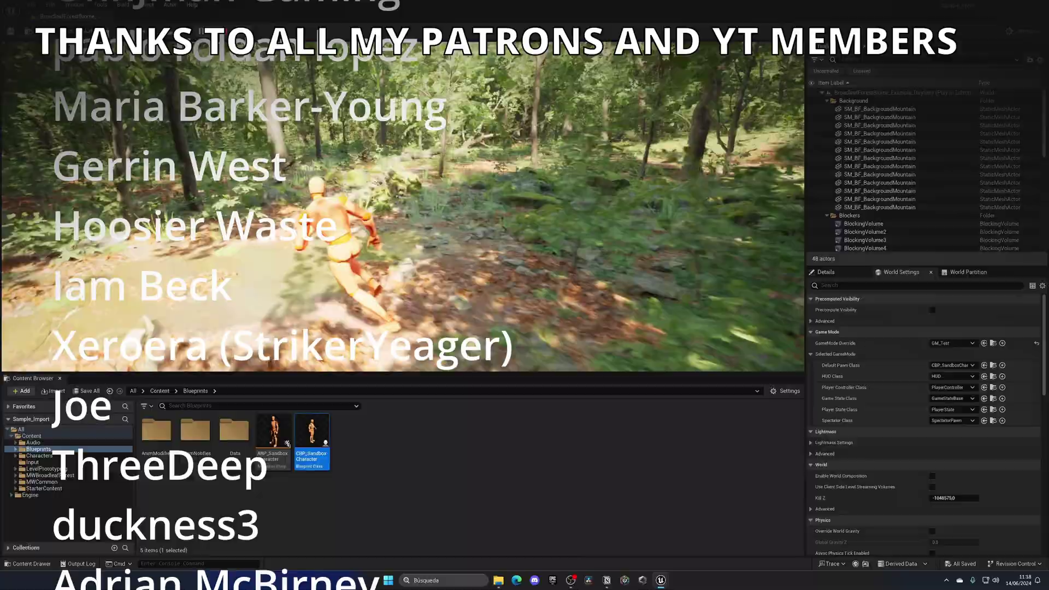
pyautogui.press('w')
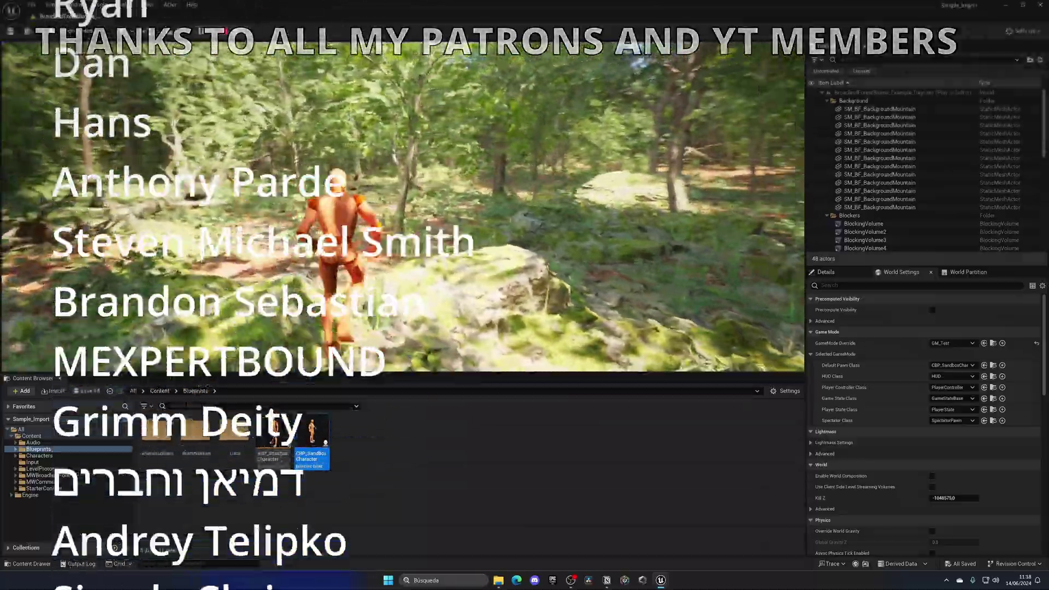